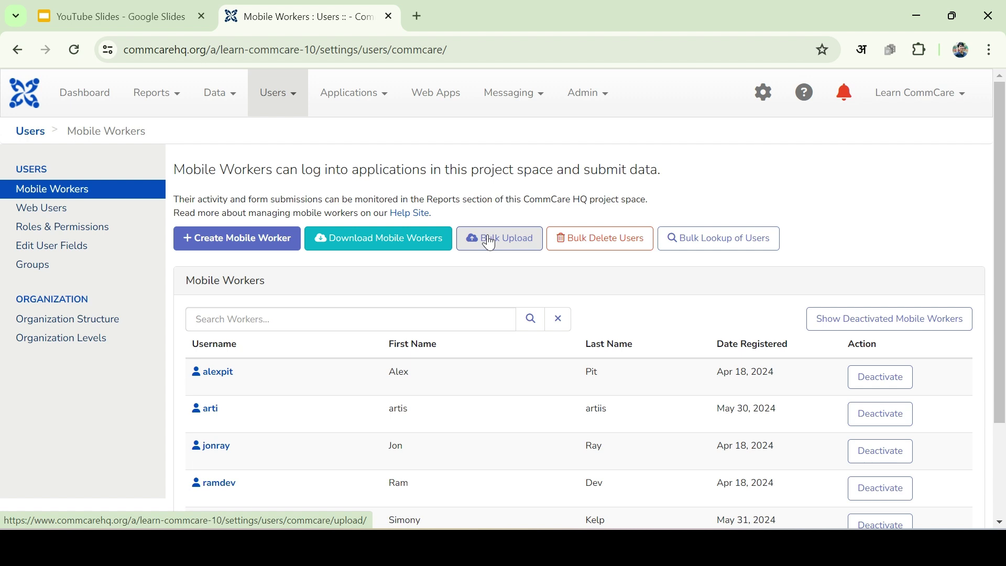
# Open the Download Mobile Workers page from the Mobile Workers list.
pyautogui.click(427, 247)
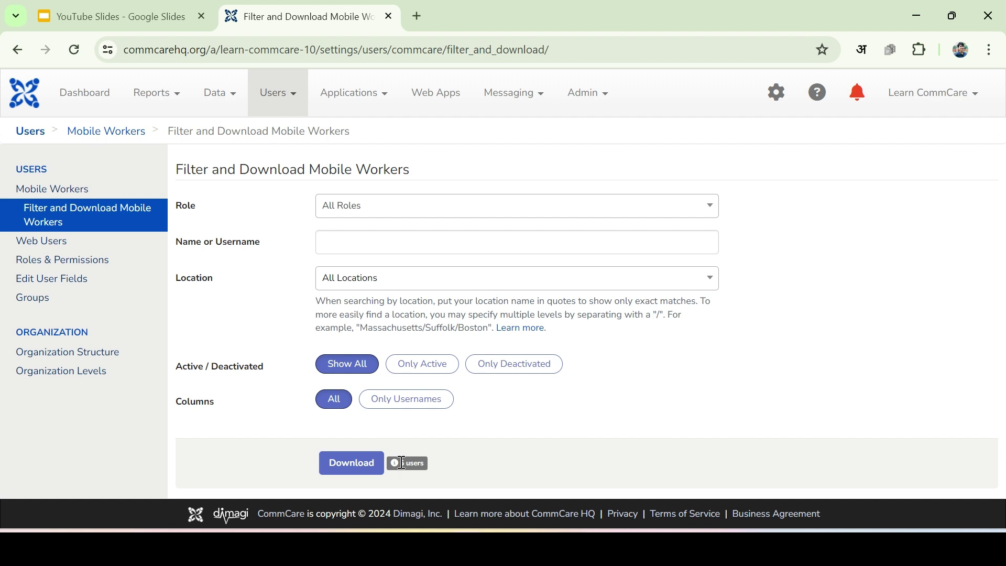
# Export all five mobile workers and name the download 'Upload Mobile Workers Data'.
pyautogui.click(369, 467)
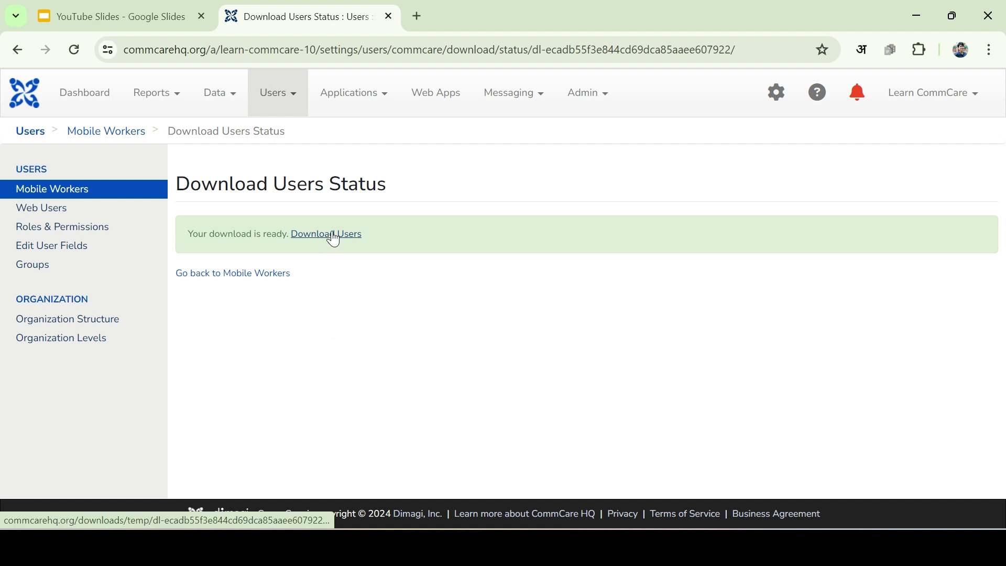
pyautogui.click(334, 236)
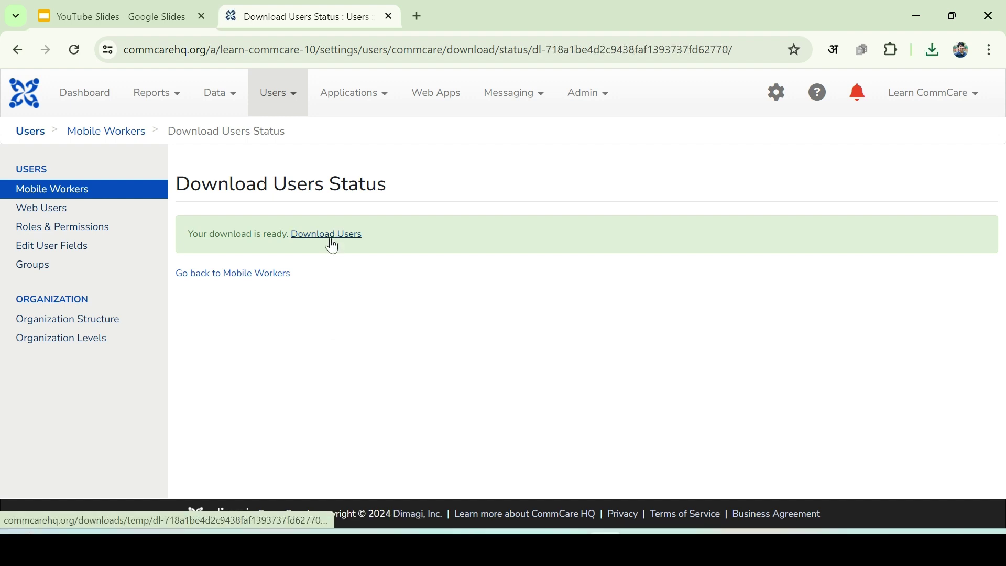
pyautogui.click(333, 246)
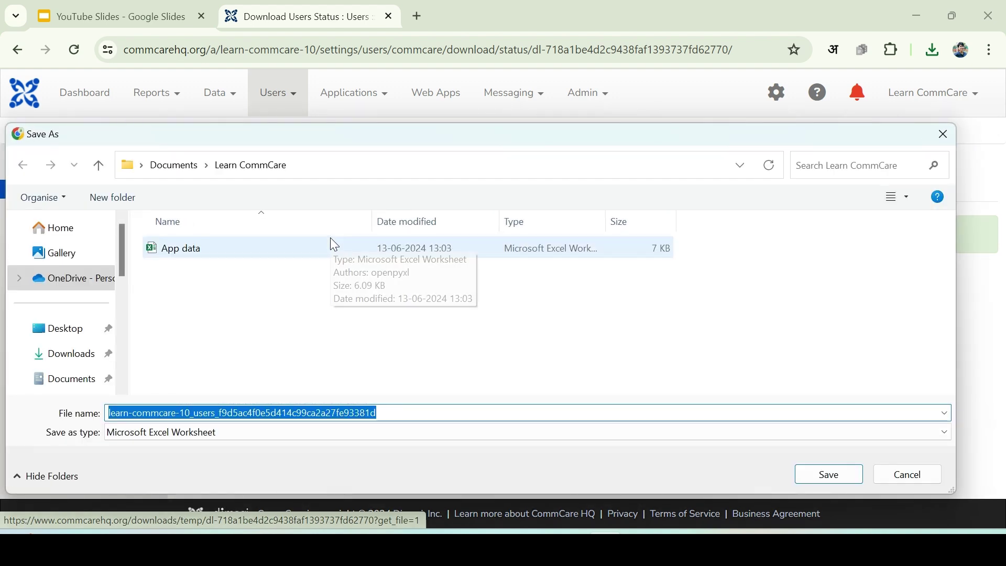
pyautogui.press('BackSpace')
pyautogui.write('U')
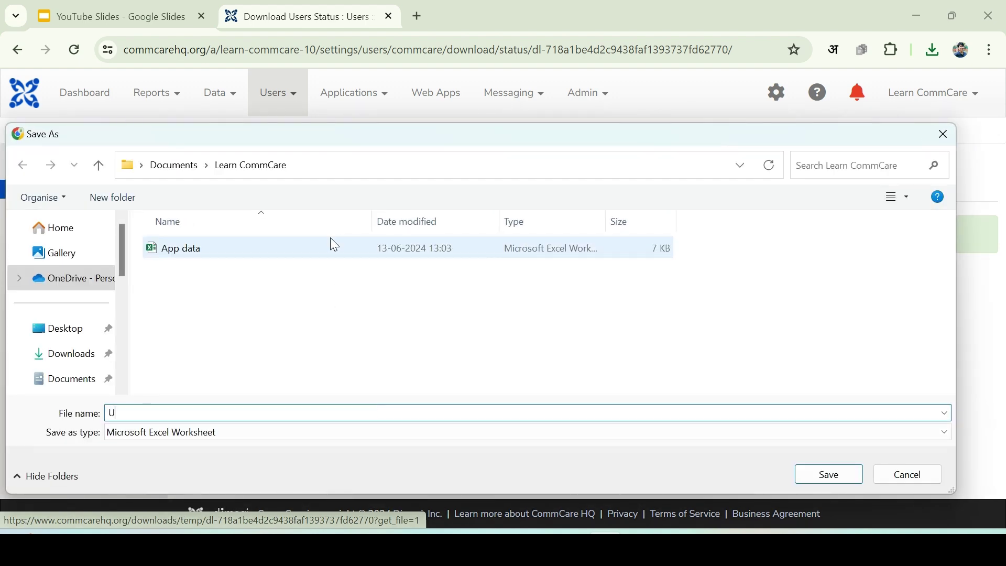
pyautogui.write('pload Mobile Workers Data')
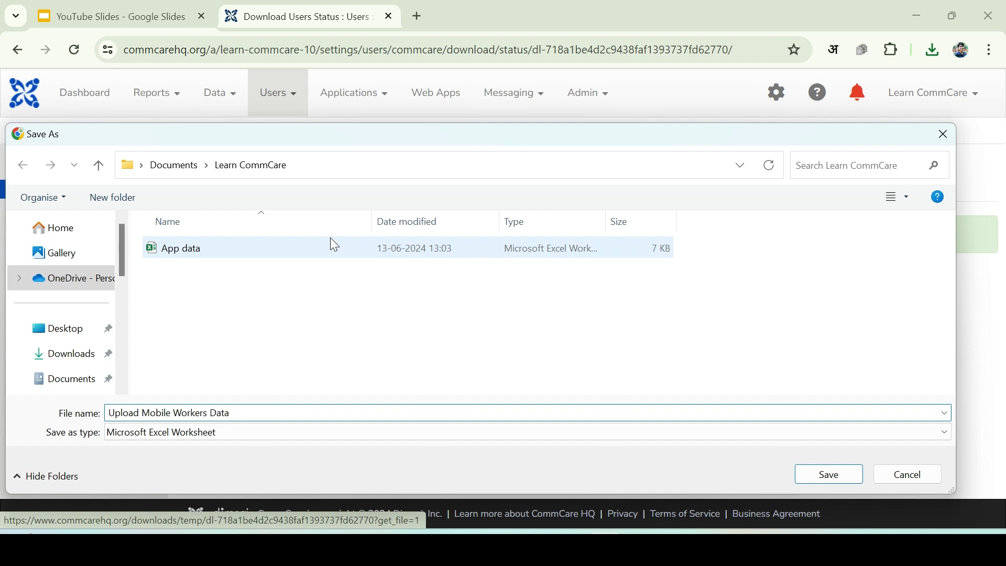
# Save the export, then widen column C on the groups sheet to show case-sharing? and reporting?
pyautogui.click(829, 476)
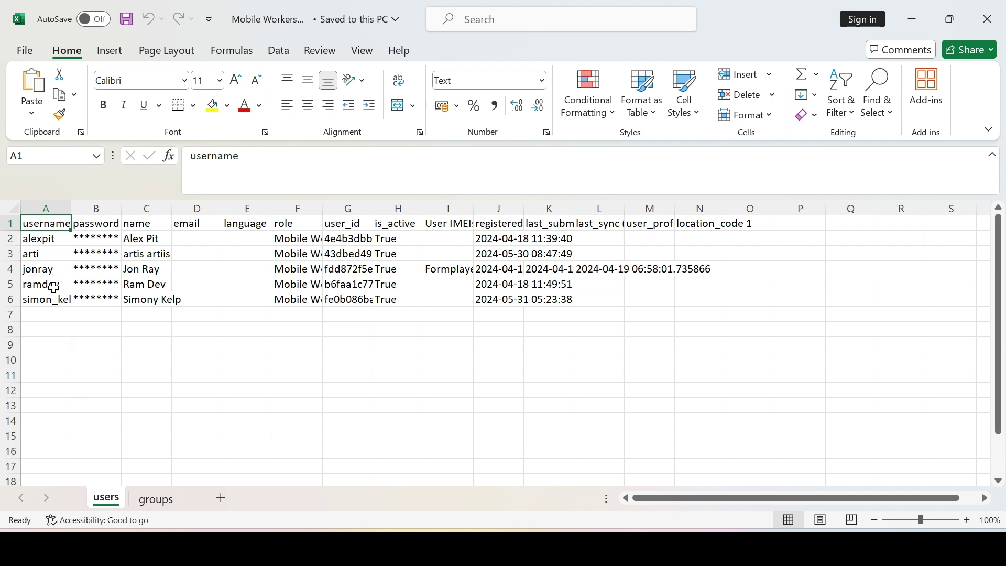
pyautogui.click(156, 504)
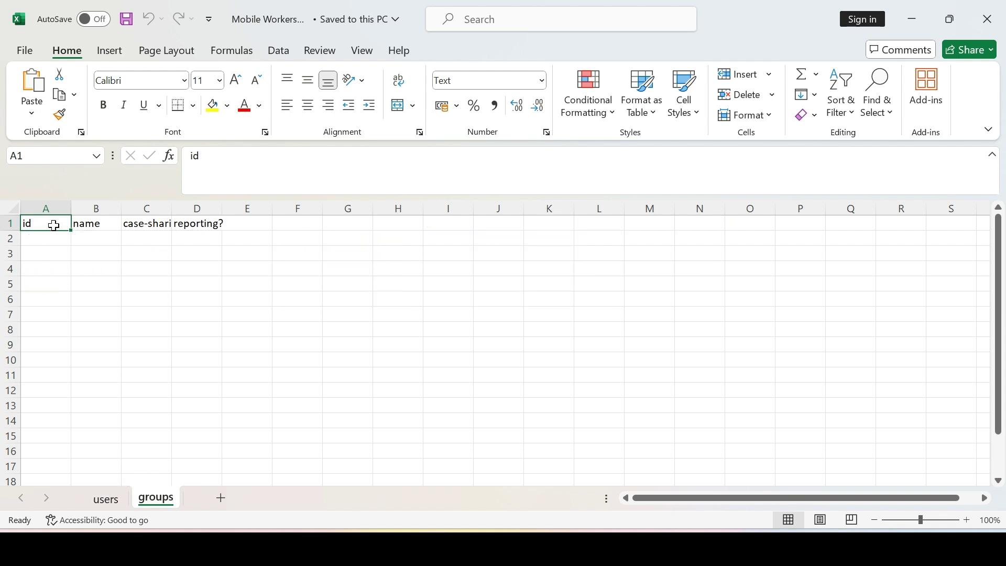
pyautogui.moveTo(171, 208); pyautogui.dragTo(301, 209)
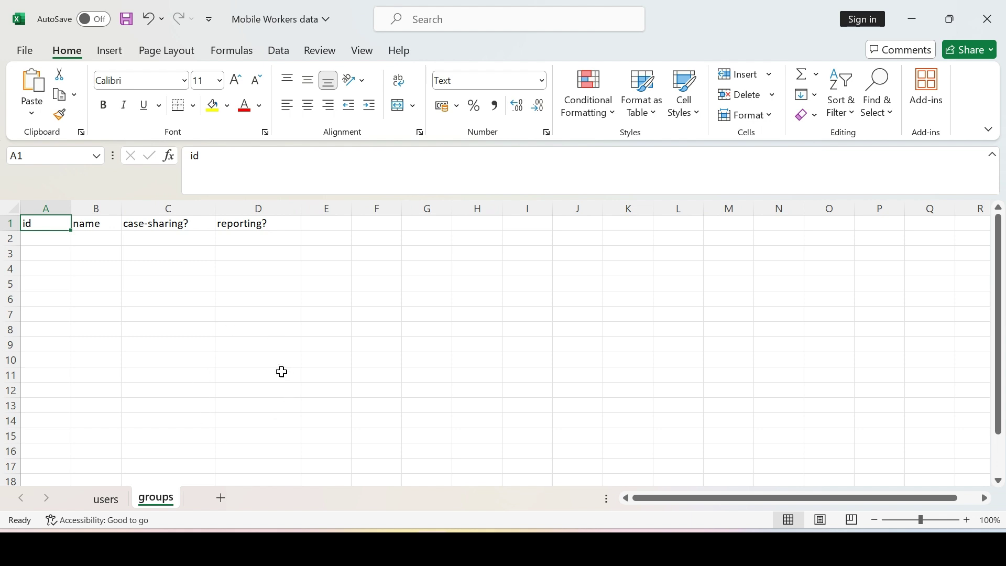
# On the users sheet, review the username through is_active columns.
pyautogui.click(107, 501)
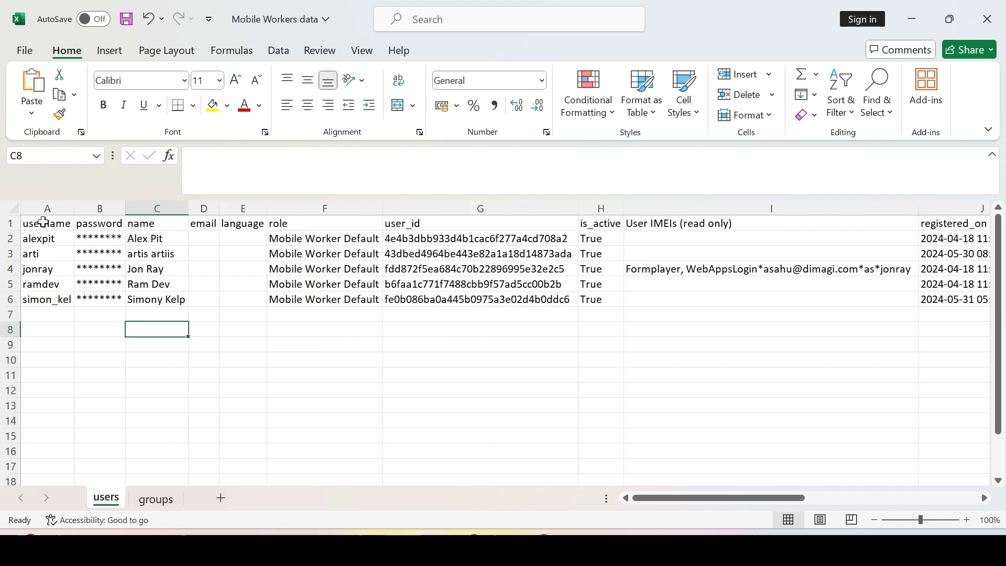
pyautogui.click(38, 207)
pyautogui.click(92, 208)
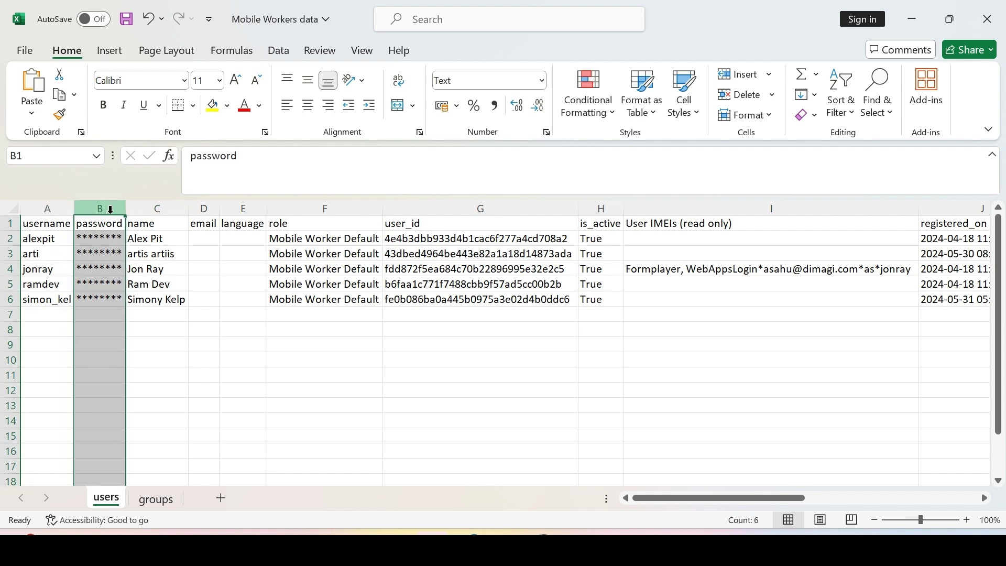
pyautogui.click(151, 208)
pyautogui.click(205, 208)
pyautogui.click(236, 209)
pyautogui.click(306, 208)
pyautogui.click(421, 209)
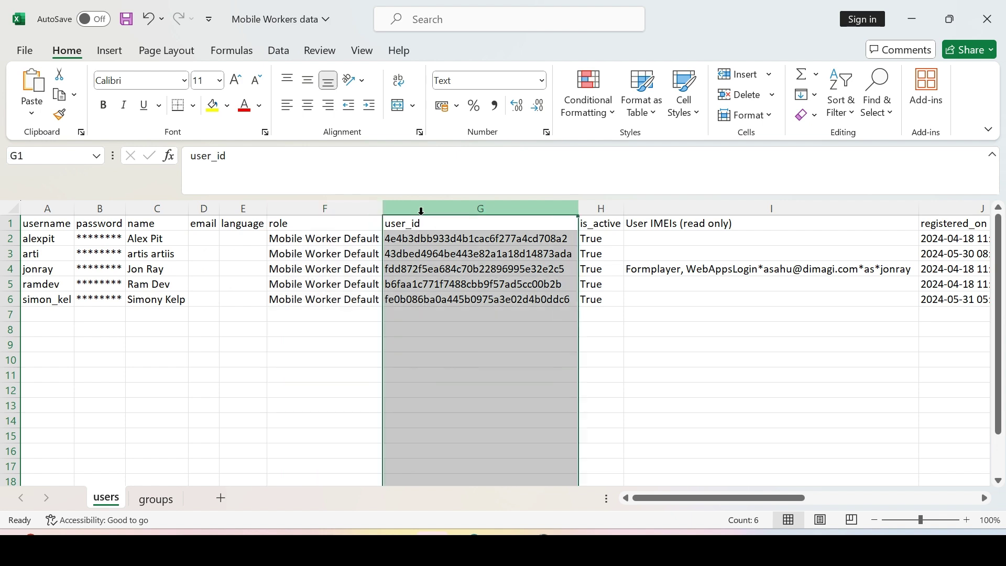
pyautogui.click(592, 205)
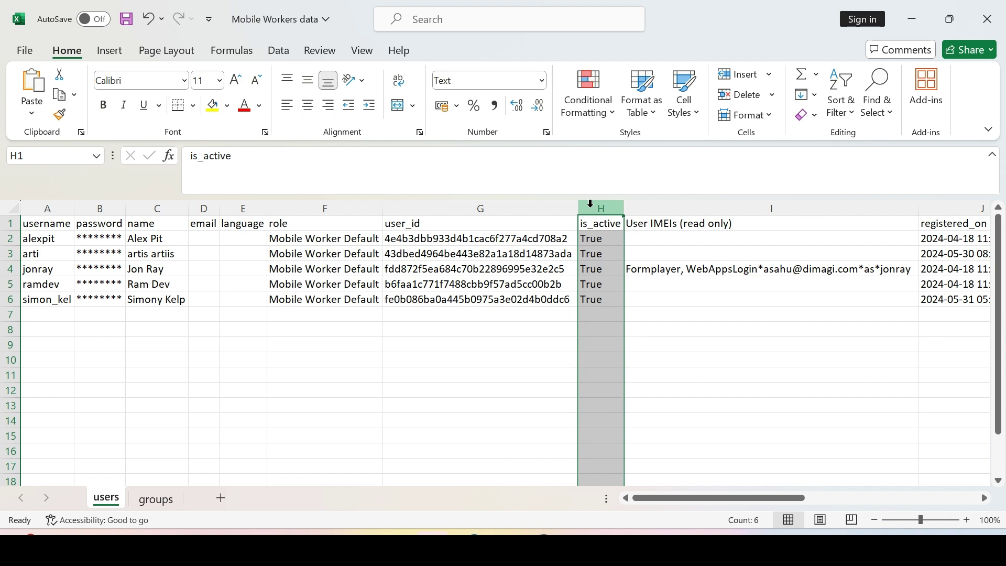
# Review the remaining columns, from User IMEIs (read only) through location_code 1.
pyautogui.click(692, 208)
pyautogui.moveTo(681, 502); pyautogui.dragTo(829, 500)
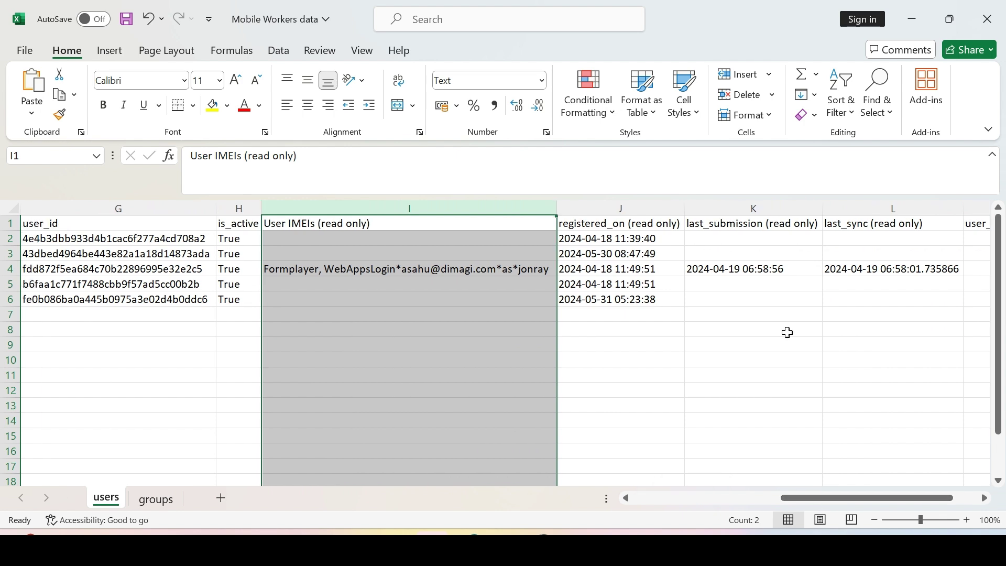
pyautogui.click(763, 209)
pyautogui.click(849, 209)
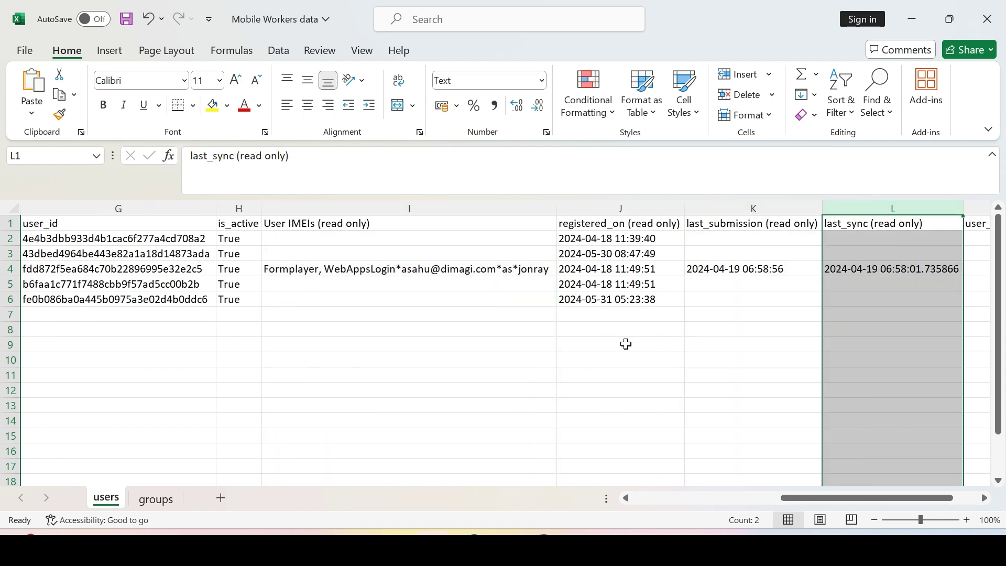
pyautogui.moveTo(793, 498); pyautogui.dragTo(850, 502)
pyautogui.click(818, 223)
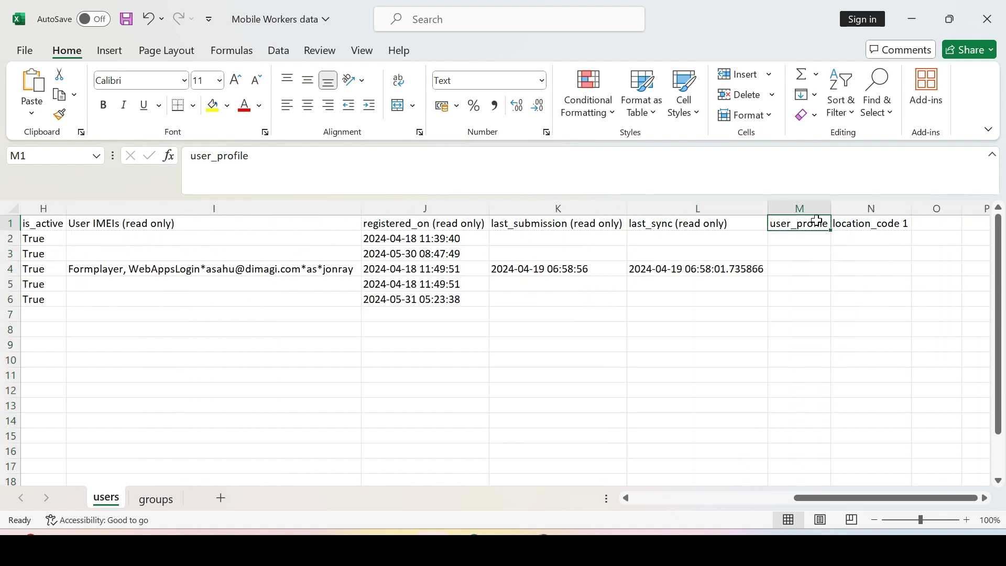
pyautogui.click(829, 208)
pyautogui.click(860, 209)
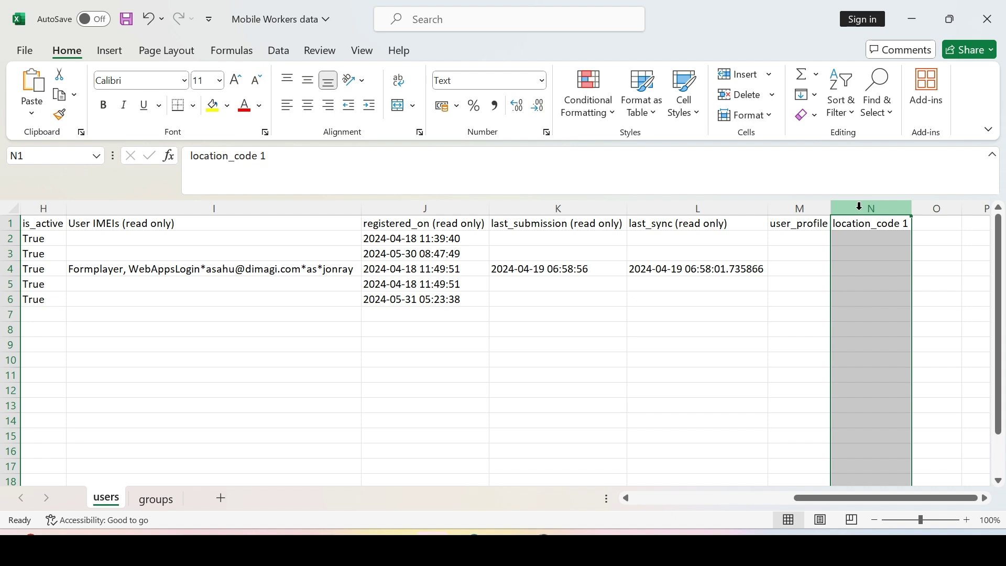
pyautogui.moveTo(868, 498); pyautogui.dragTo(663, 498)
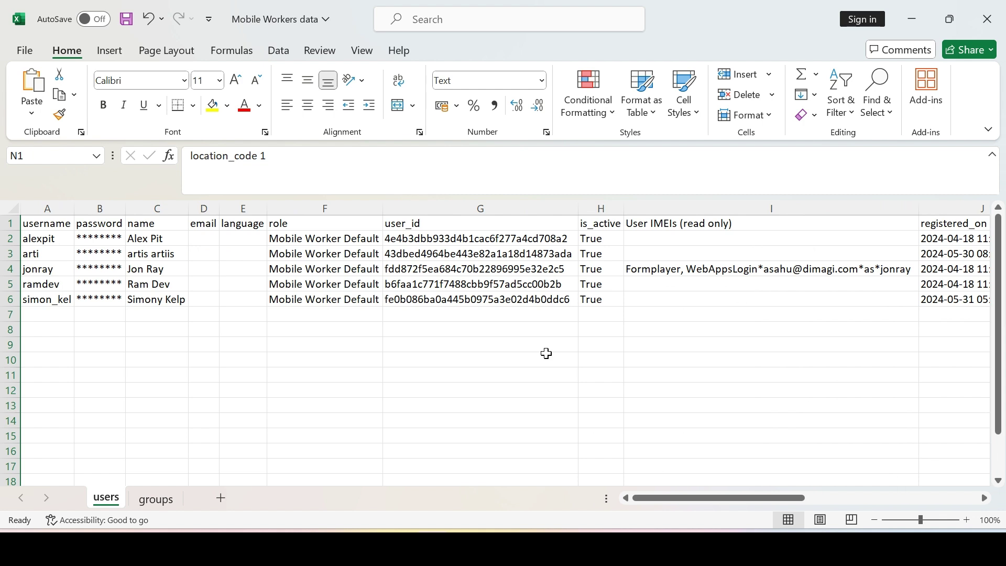
# Enter a username for each of the two new workers in A7 and A8.
pyautogui.click(58, 203)
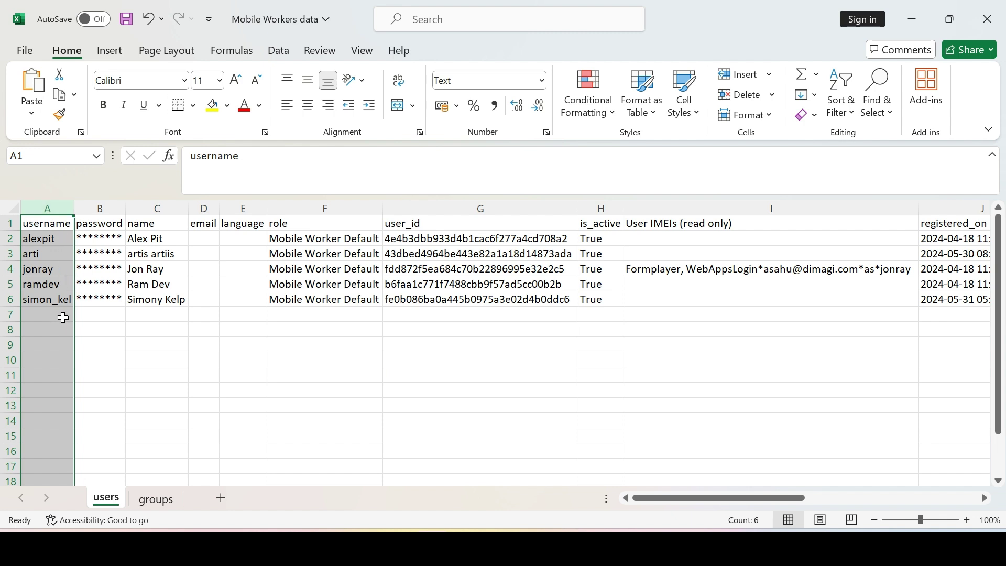
pyautogui.click(63, 317)
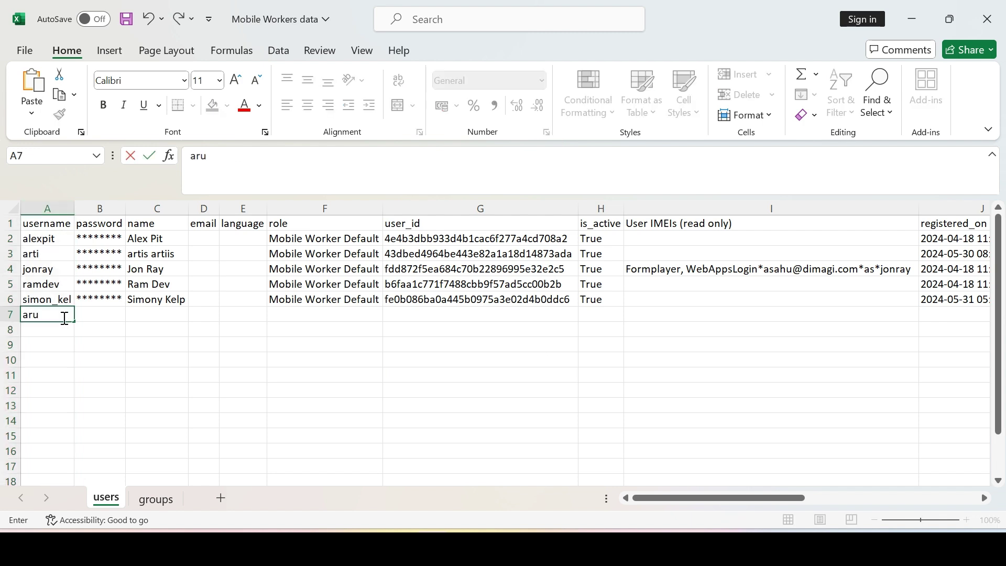
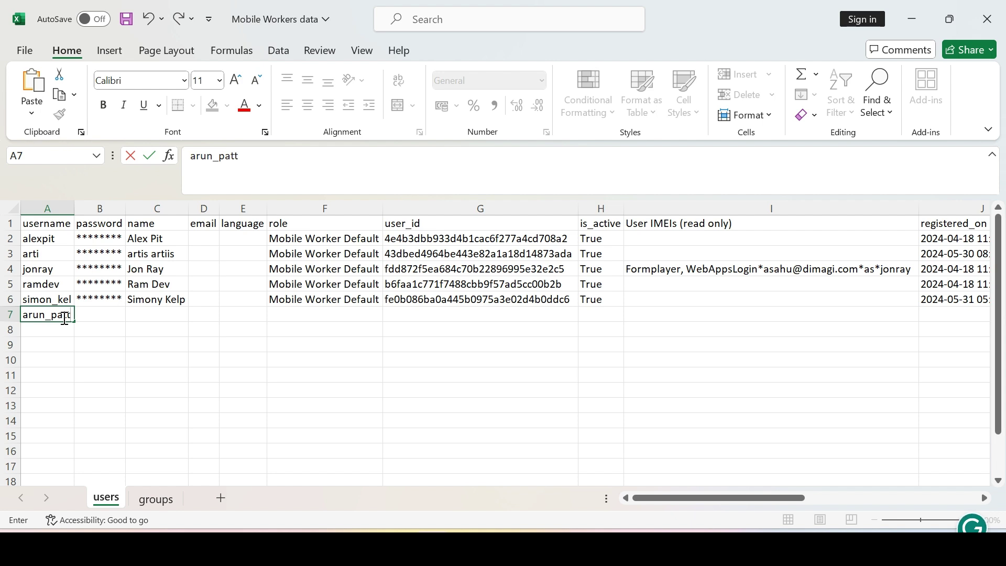
pyautogui.click(52, 329)
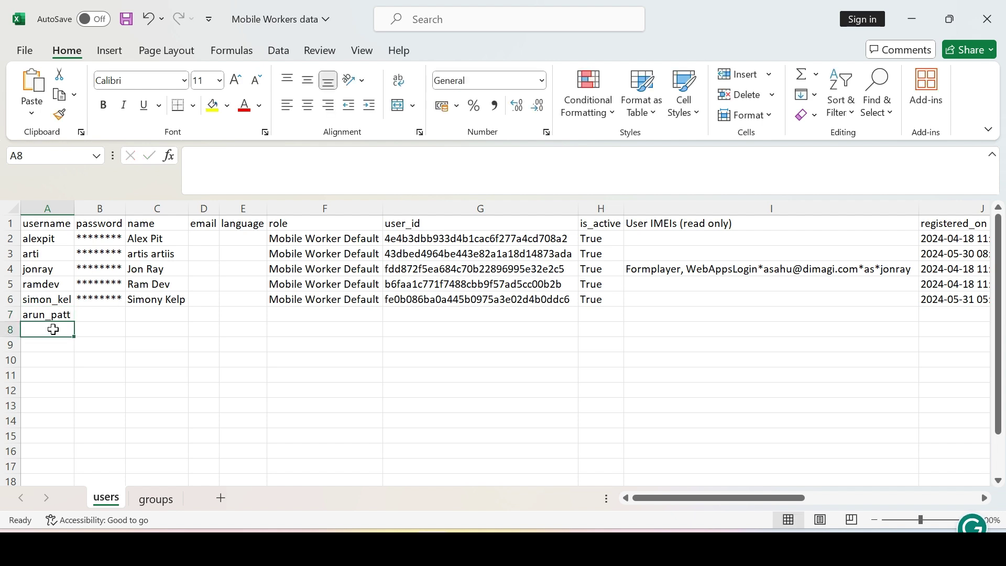
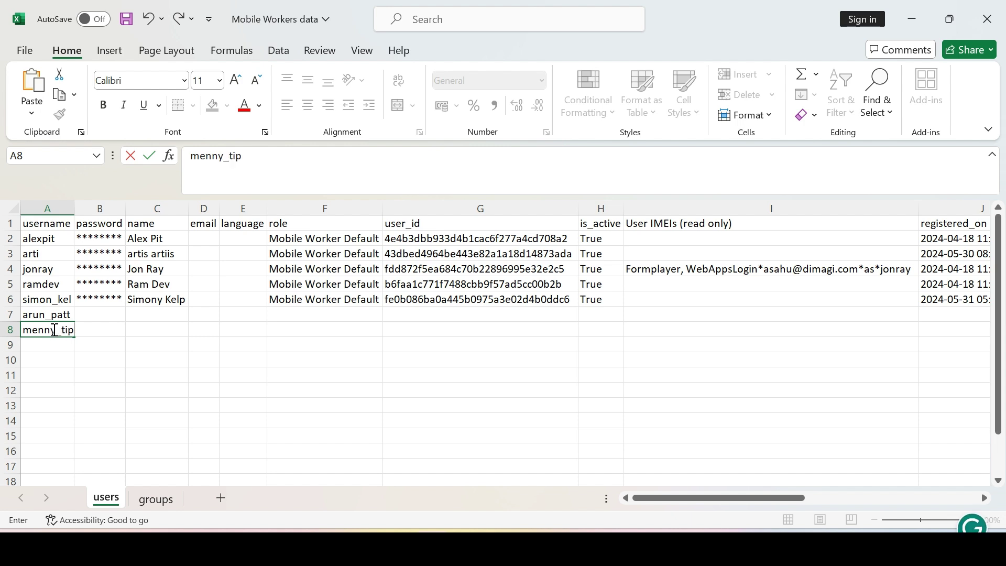
pyautogui.press('Return')
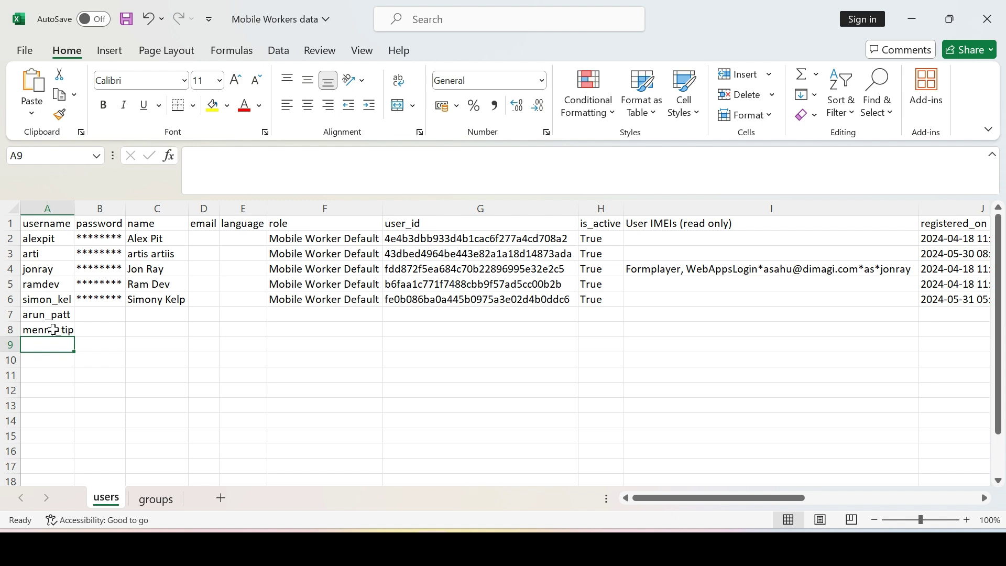
# Enter a password for each new worker in B7 and B8.
pyautogui.click(103, 318)
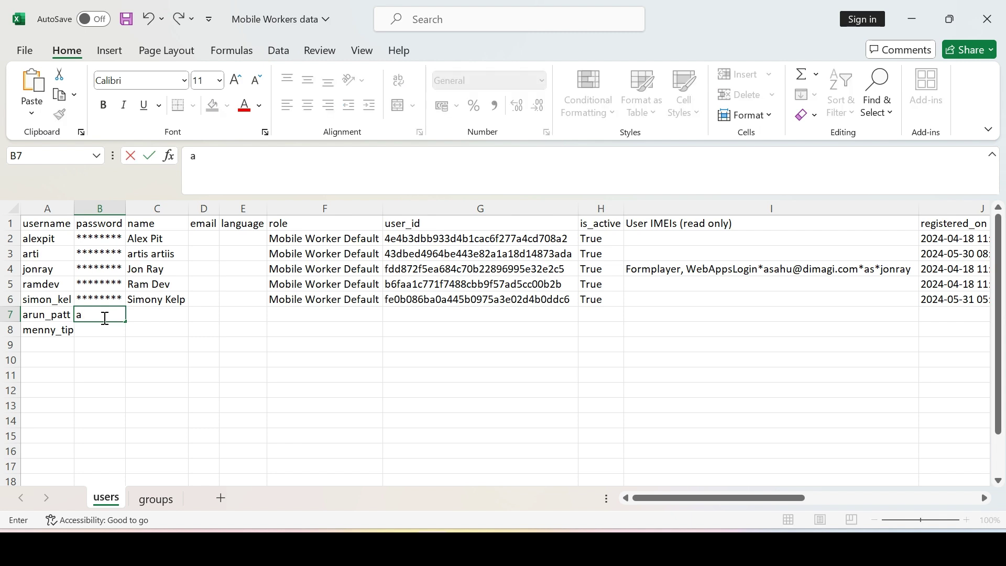
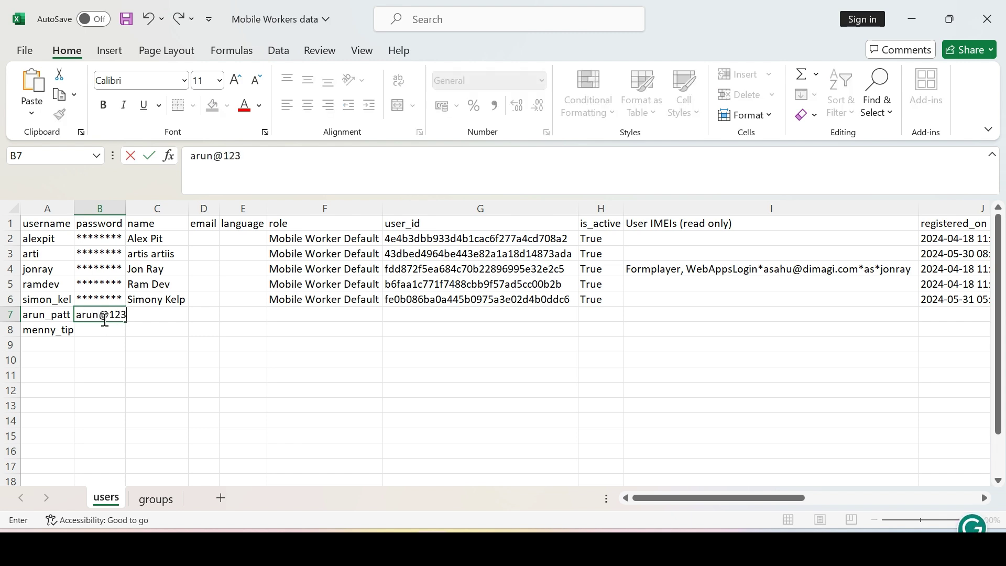
pyautogui.click(105, 333)
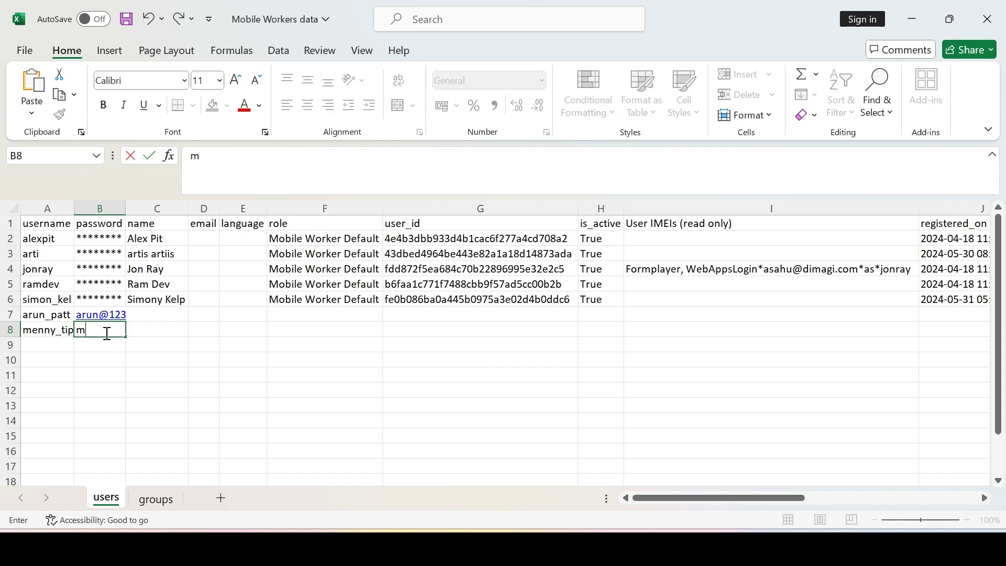
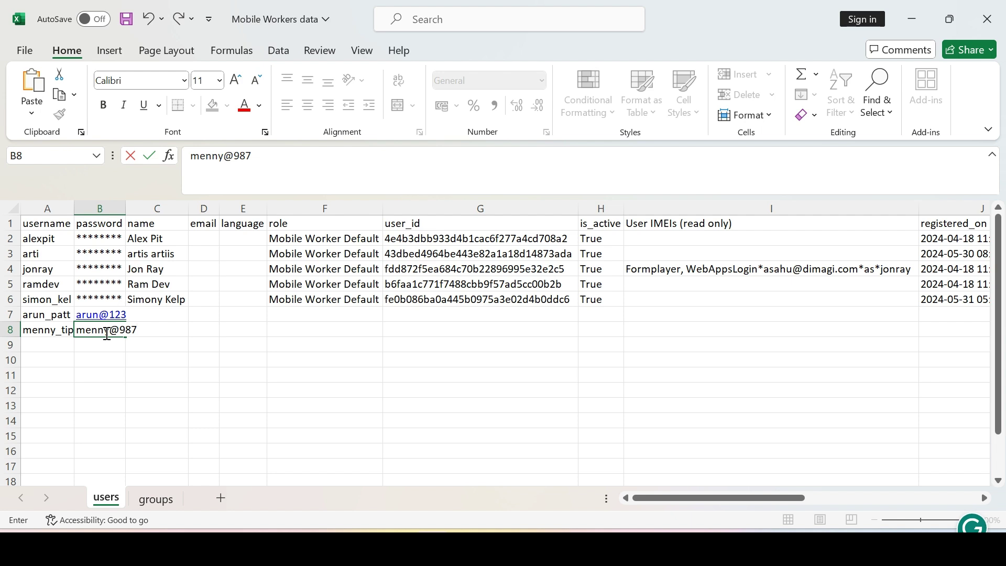
pyautogui.click(243, 390)
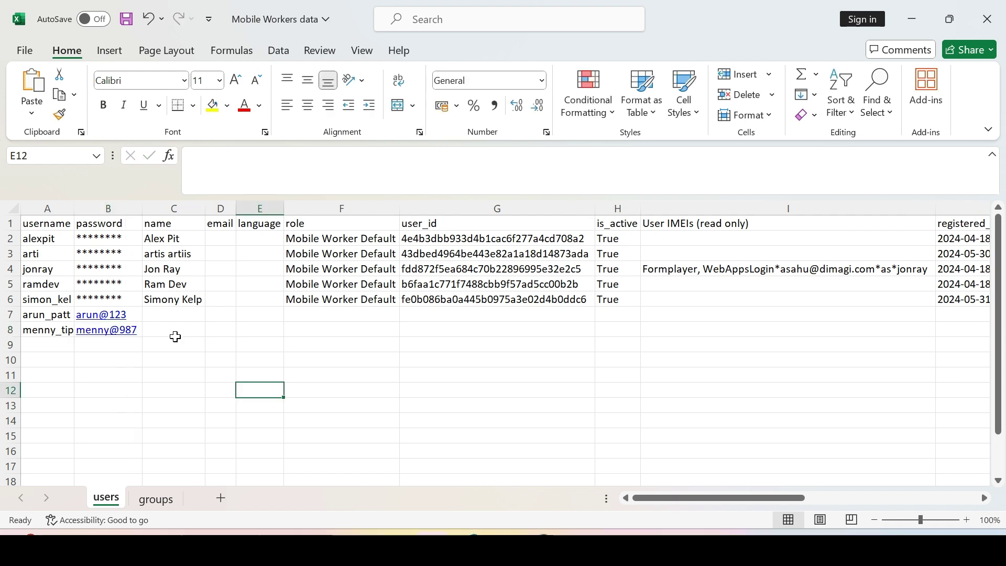
# Enter the two new workers' full names in C7 and C8.
pyautogui.click(179, 314)
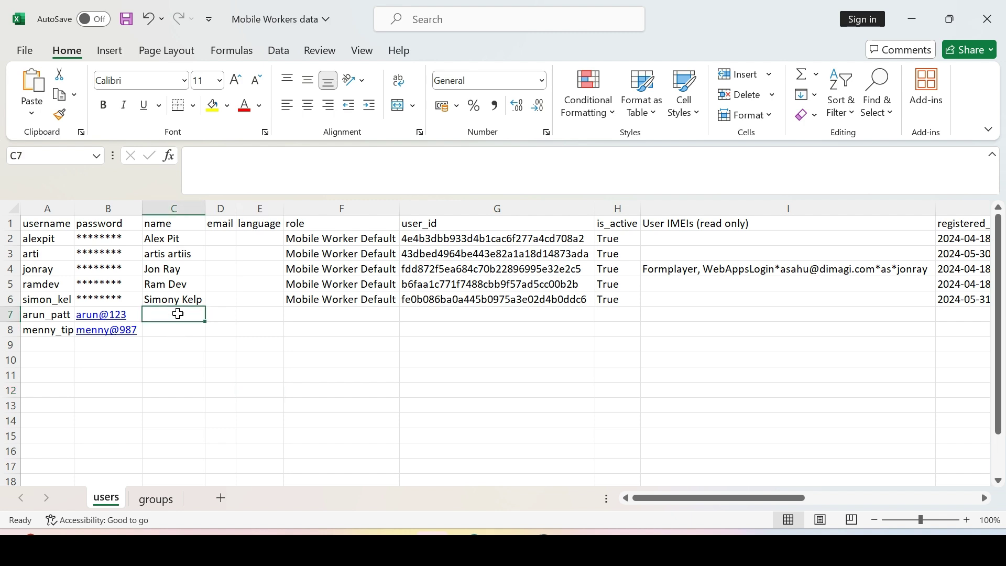
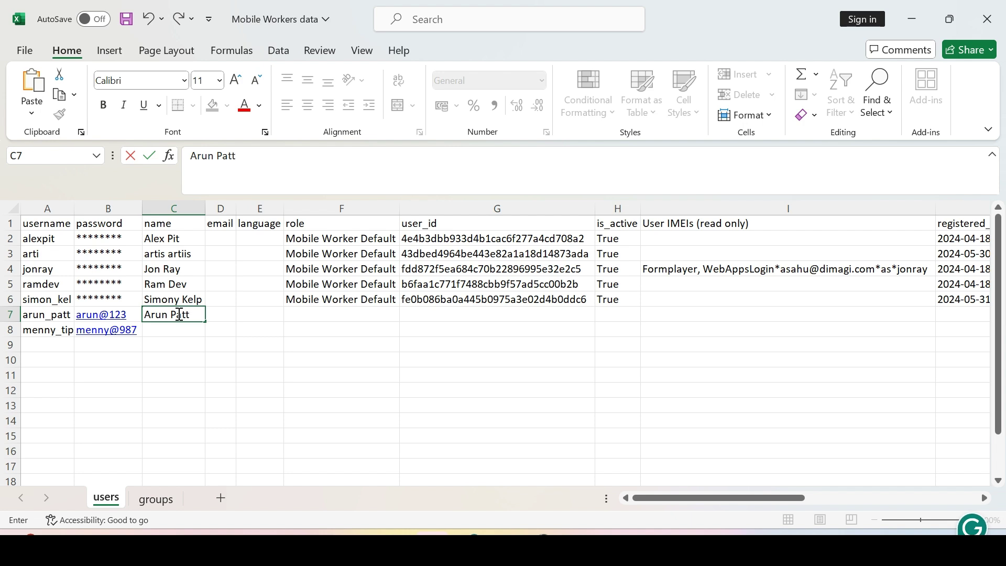
pyautogui.press('Return')
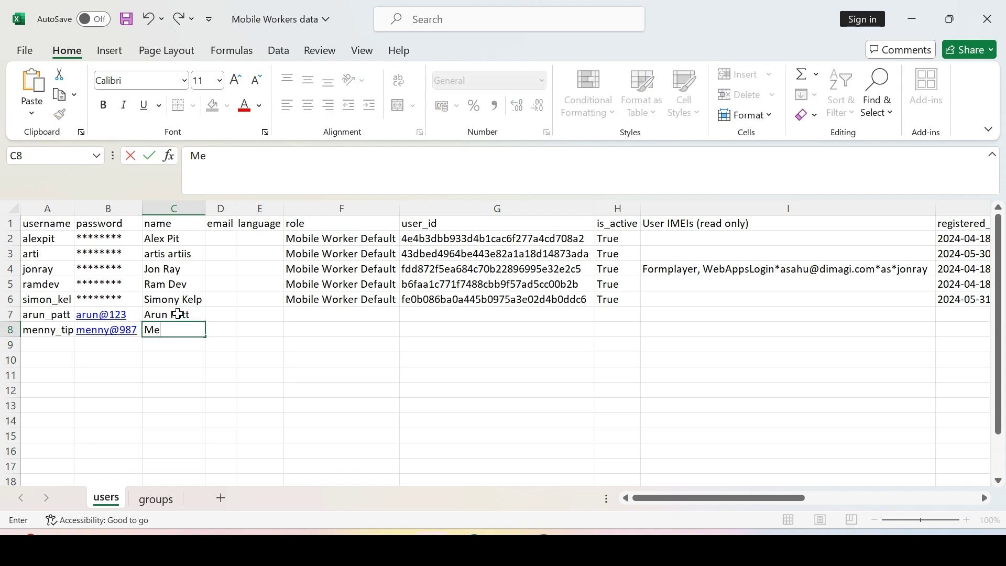
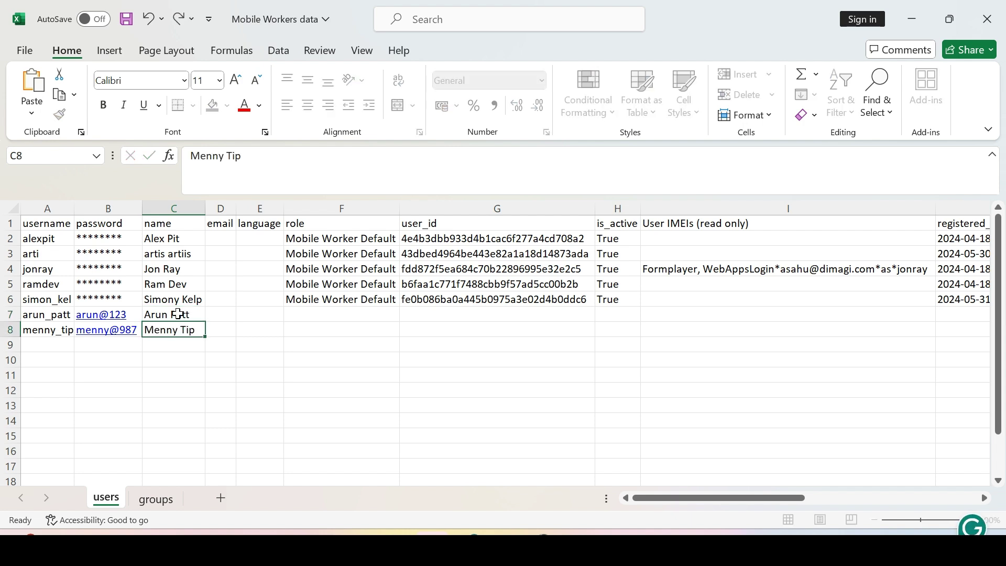
pyautogui.press('Return')
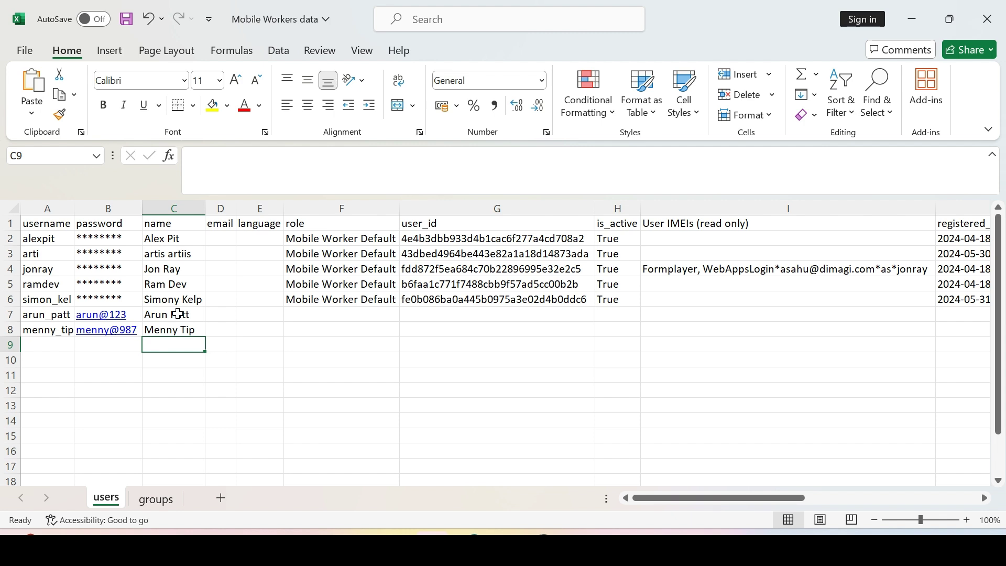
pyautogui.click(220, 208)
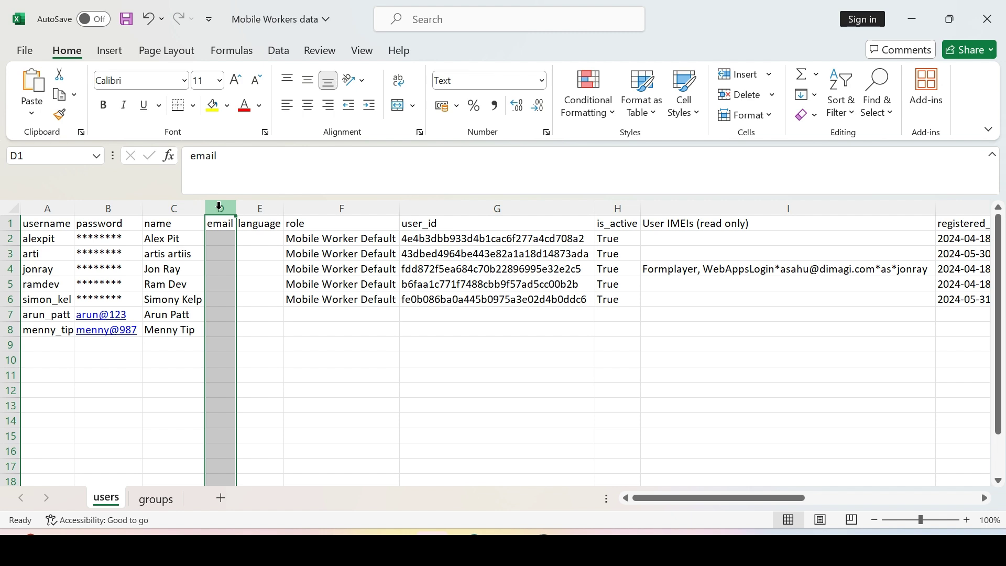
pyautogui.click(222, 317)
pyautogui.click(225, 329)
pyautogui.click(273, 207)
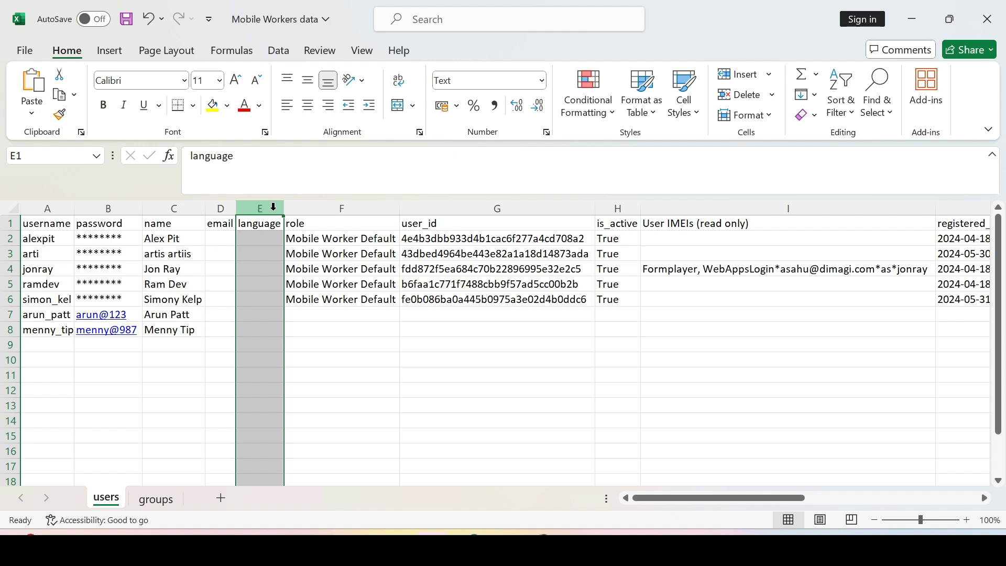
pyautogui.click(255, 316)
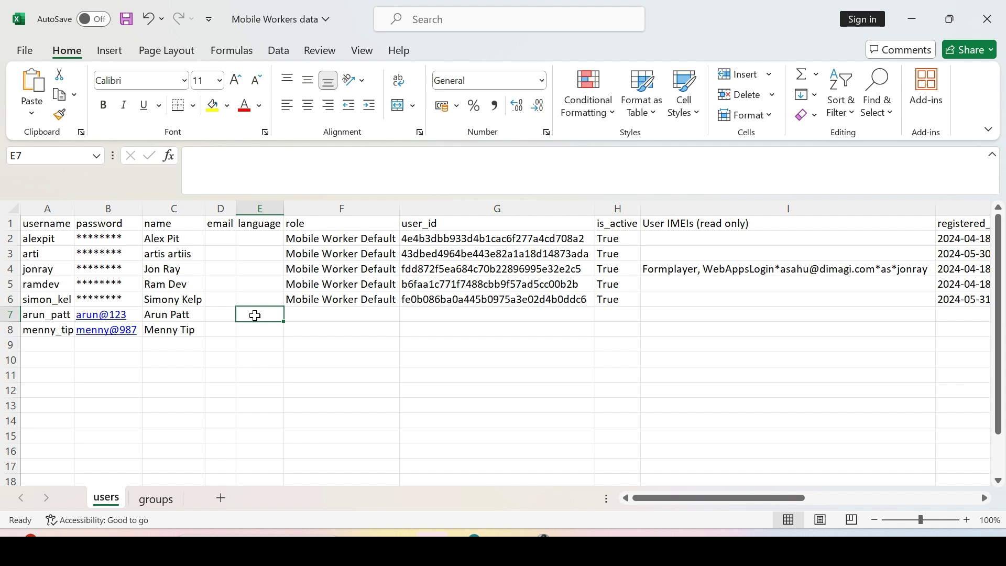
pyautogui.write('en')
pyautogui.press('BackSpace')
pyautogui.press('BackSpace')
pyautogui.write('hn')
pyautogui.press('BackSpace')
pyautogui.press('BackSpace')
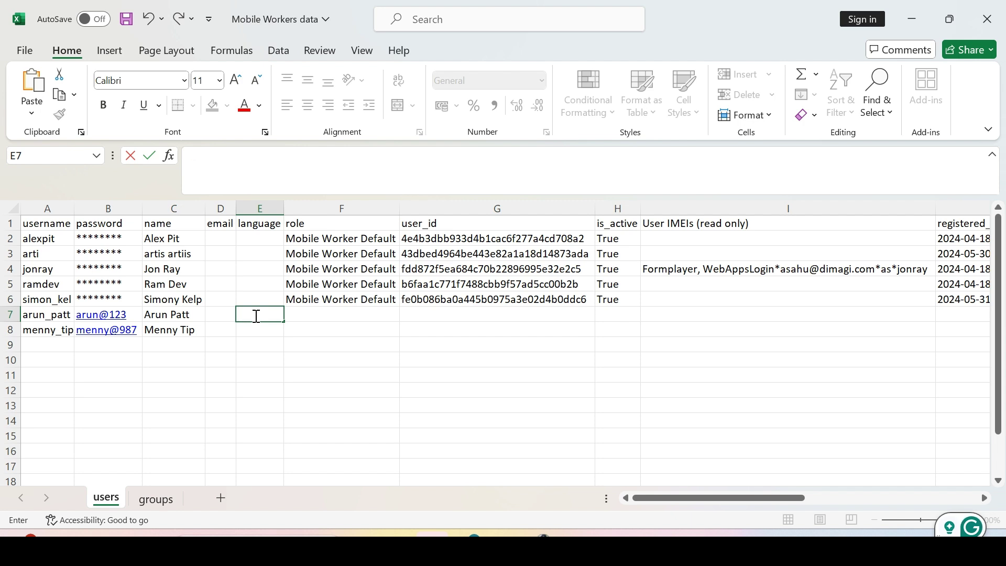
pyautogui.press('Tab')
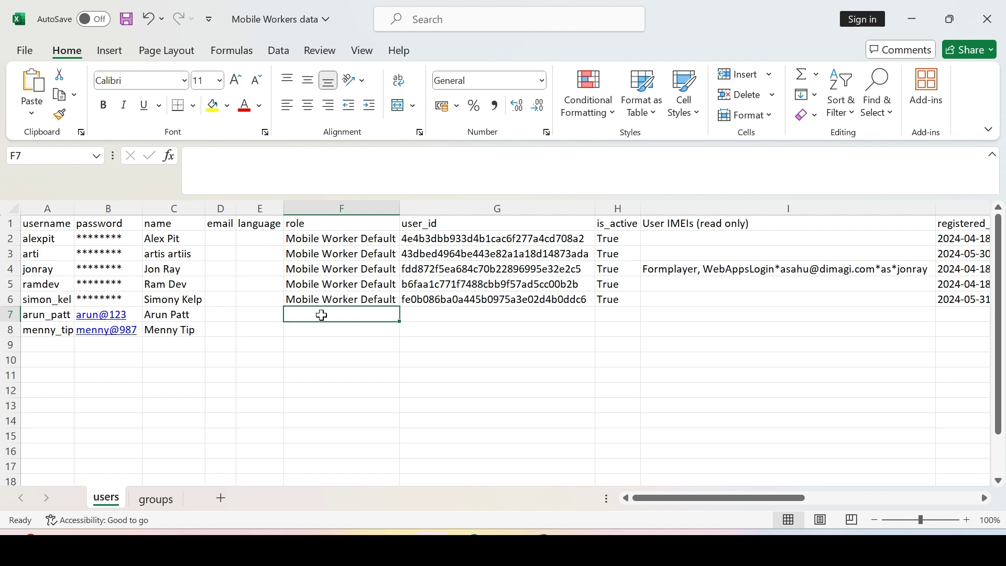
# Fill the Mobile Worker Default role from F6 down into F7:F8.
pyautogui.click(354, 301)
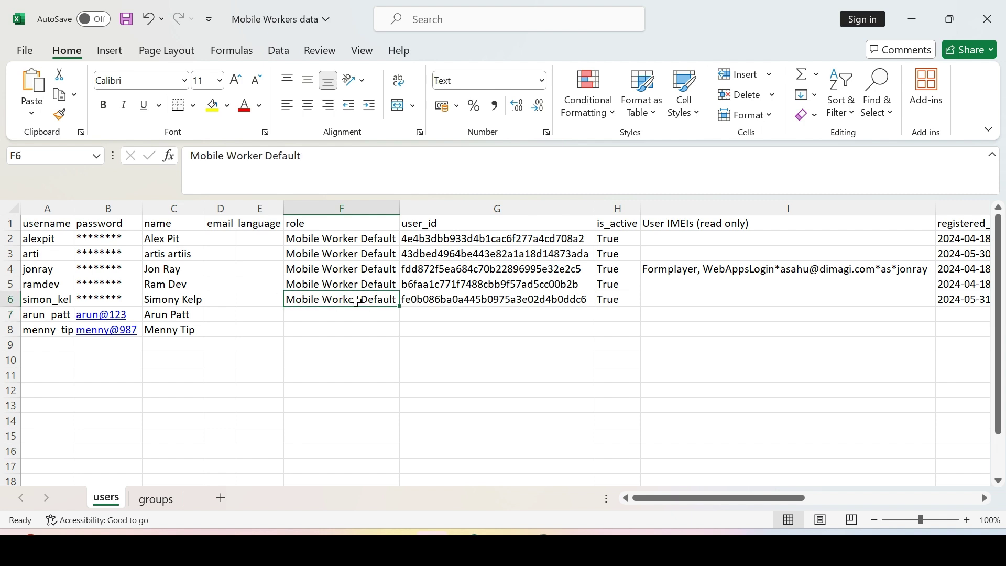
pyautogui.moveTo(400, 304); pyautogui.dragTo(398, 336)
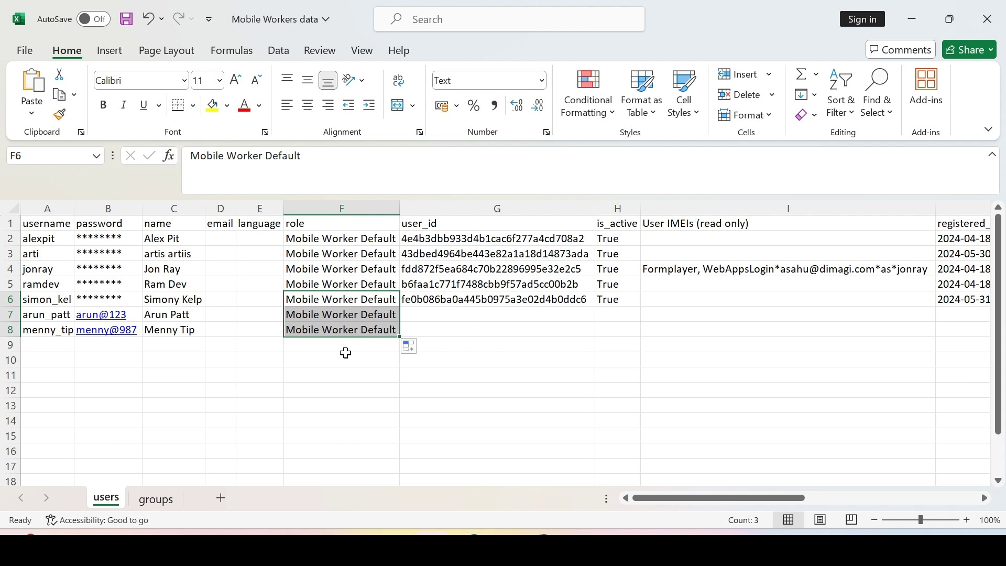
pyautogui.click(444, 314)
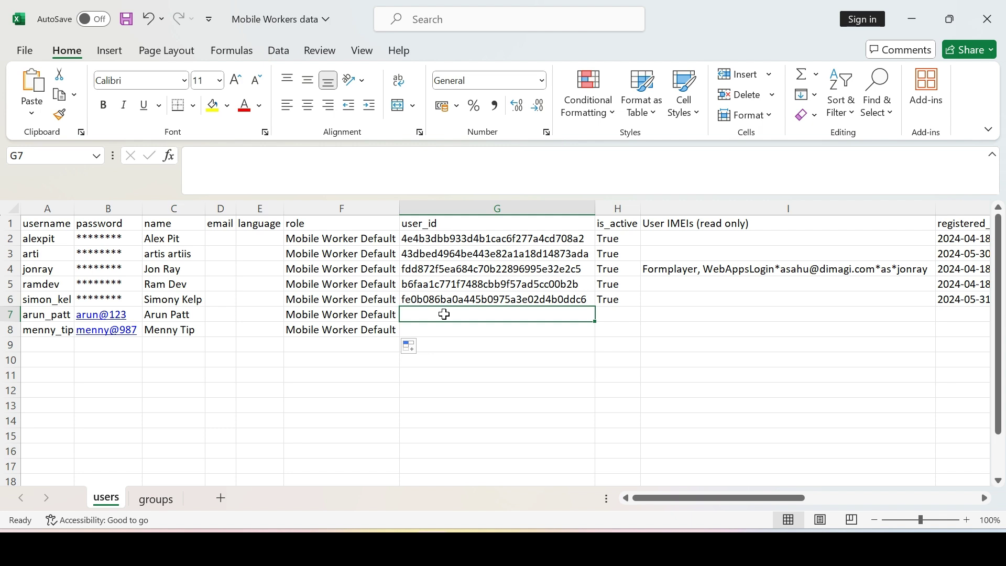
# Check that H2:H6 in the is_active column all read True.
pyautogui.click(623, 205)
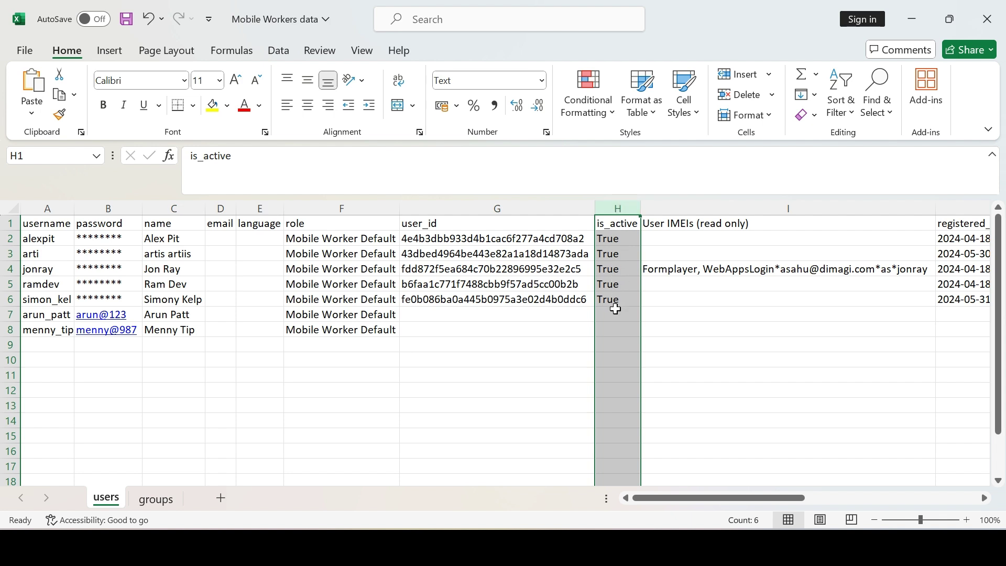
pyautogui.click(615, 313)
pyautogui.moveTo(610, 239); pyautogui.dragTo(610, 309)
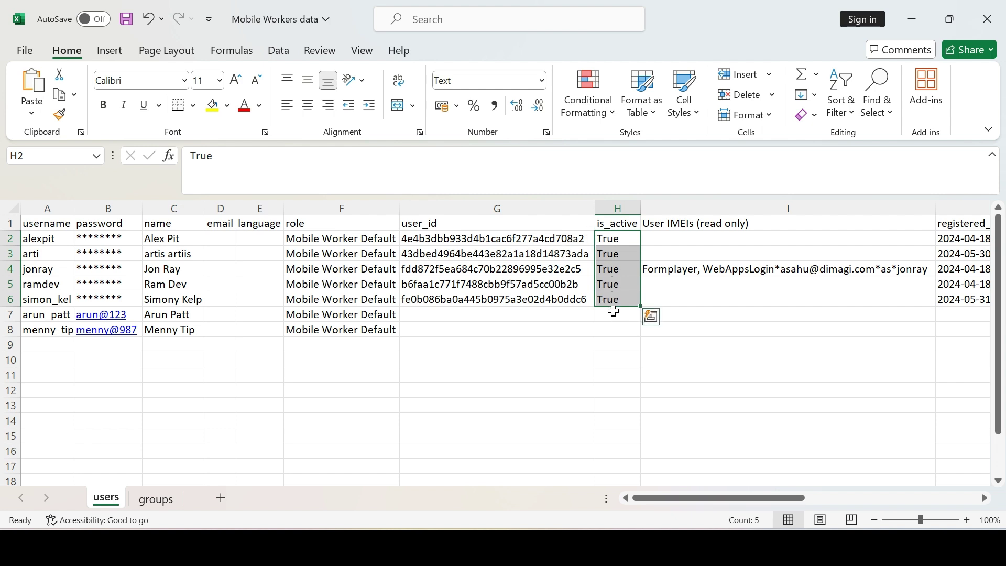
pyautogui.click(614, 313)
pyautogui.click(613, 300)
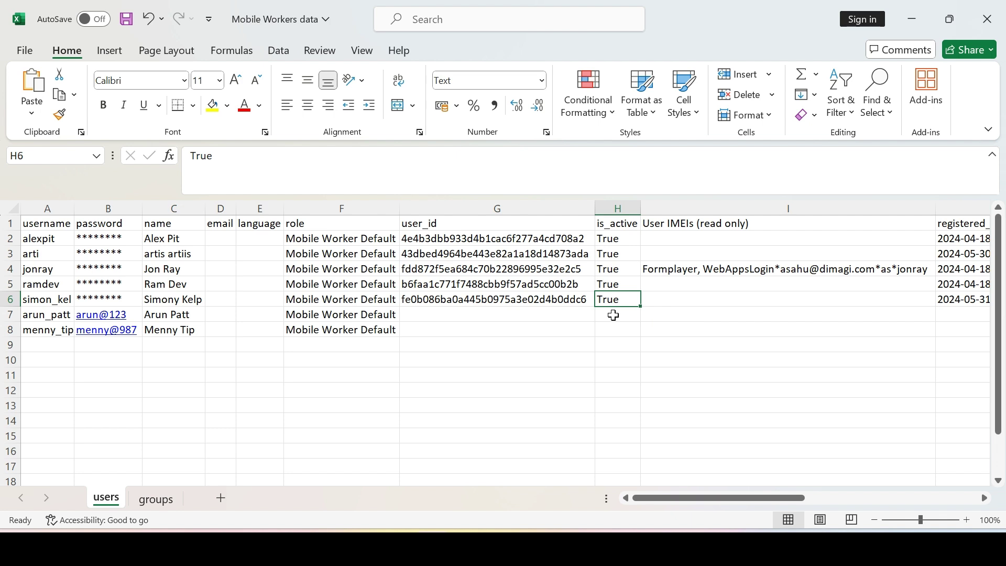
pyautogui.moveTo(644, 494); pyautogui.dragTo(623, 496)
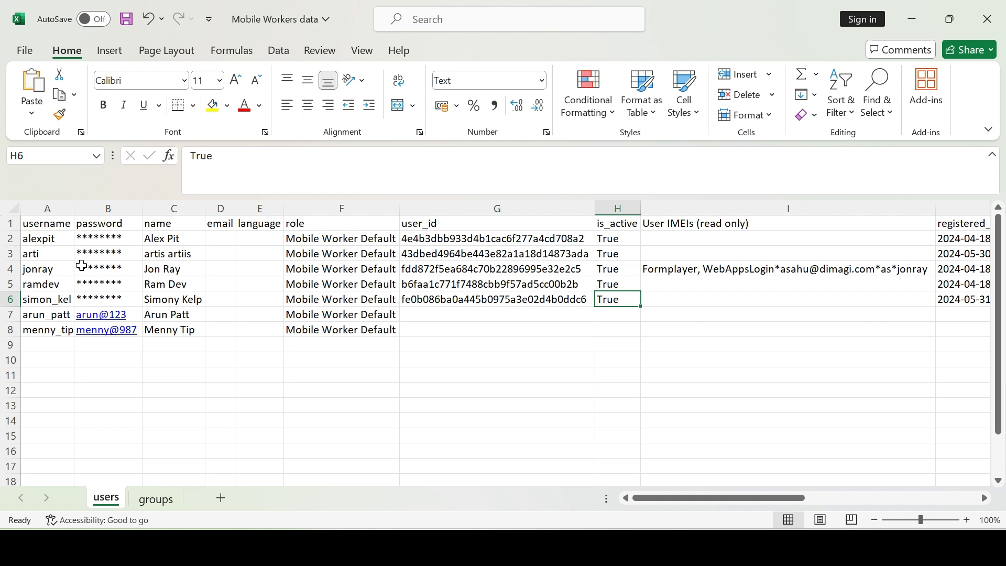
# Save the workbook as a copy named 'Upload Mobile Workers data'.
pyautogui.click(30, 47)
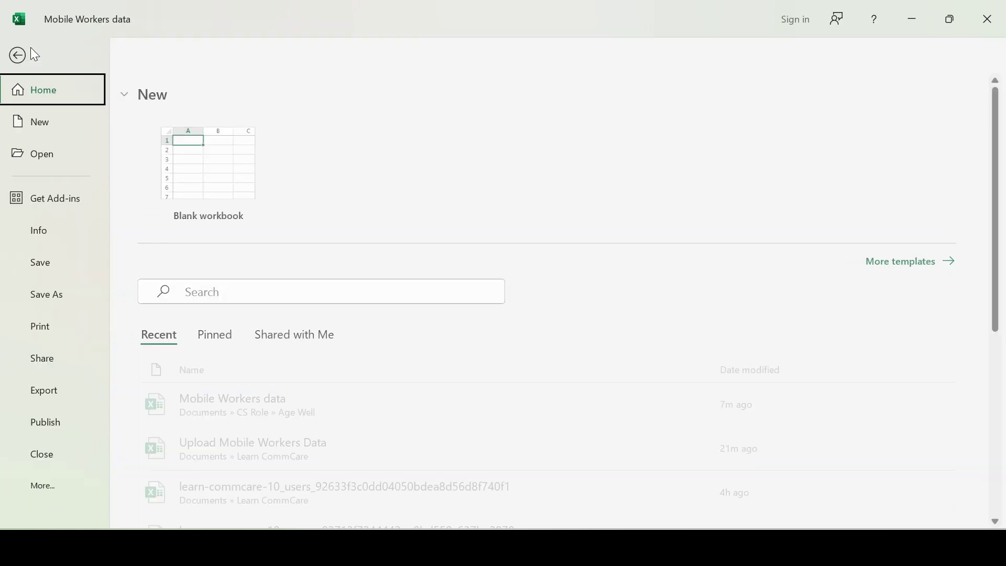
pyautogui.click(54, 291)
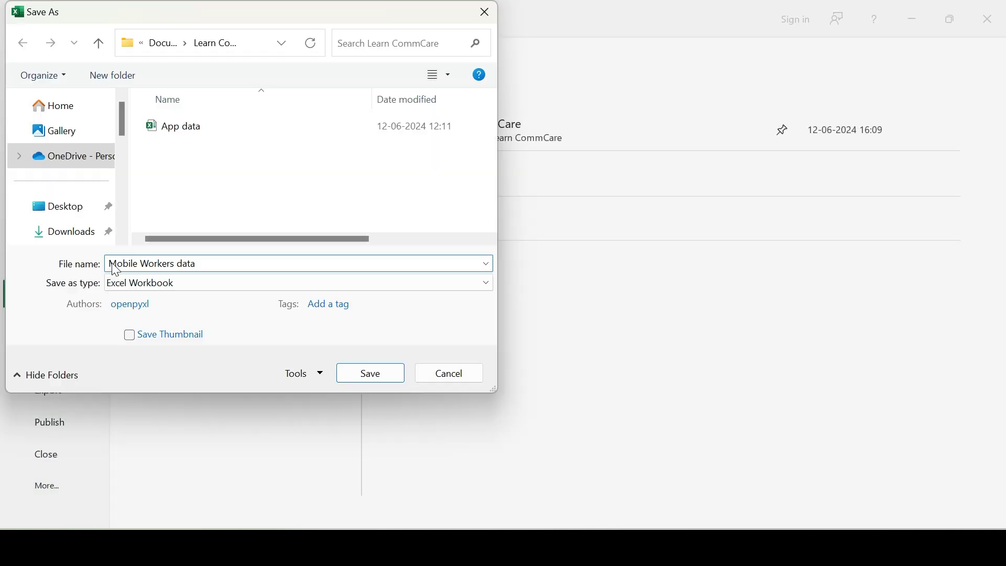
pyautogui.click(116, 269)
pyautogui.write('Uploa')
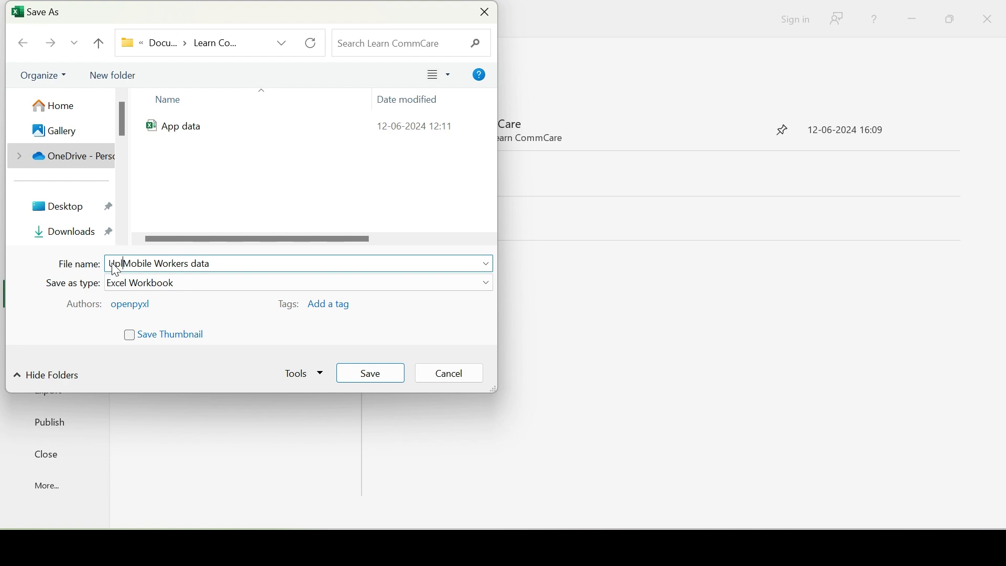
pyautogui.write('d')
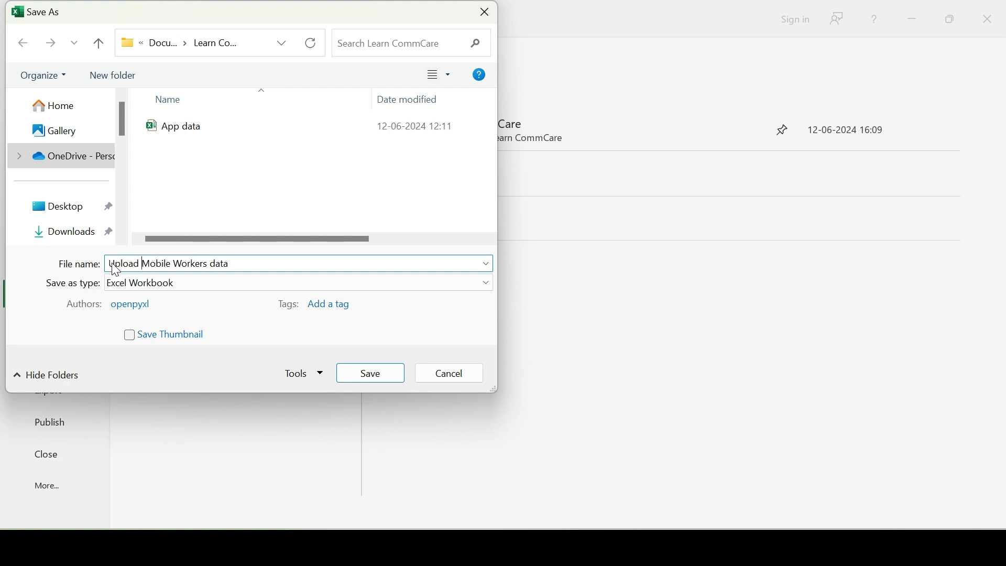
pyautogui.click(347, 367)
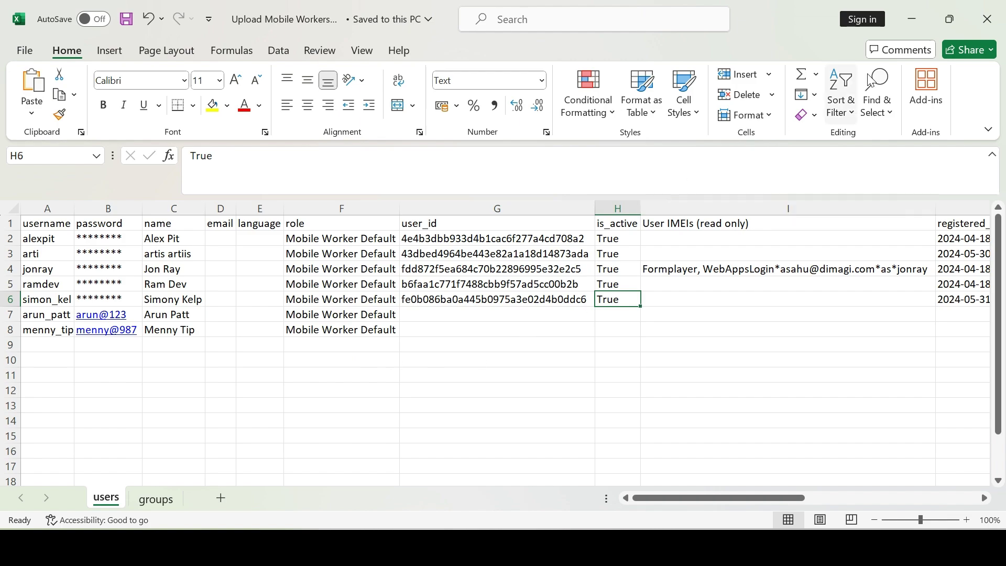
# Close Excel and open Bulk Upload from the Mobile Workers page.
pyautogui.click(992, 23)
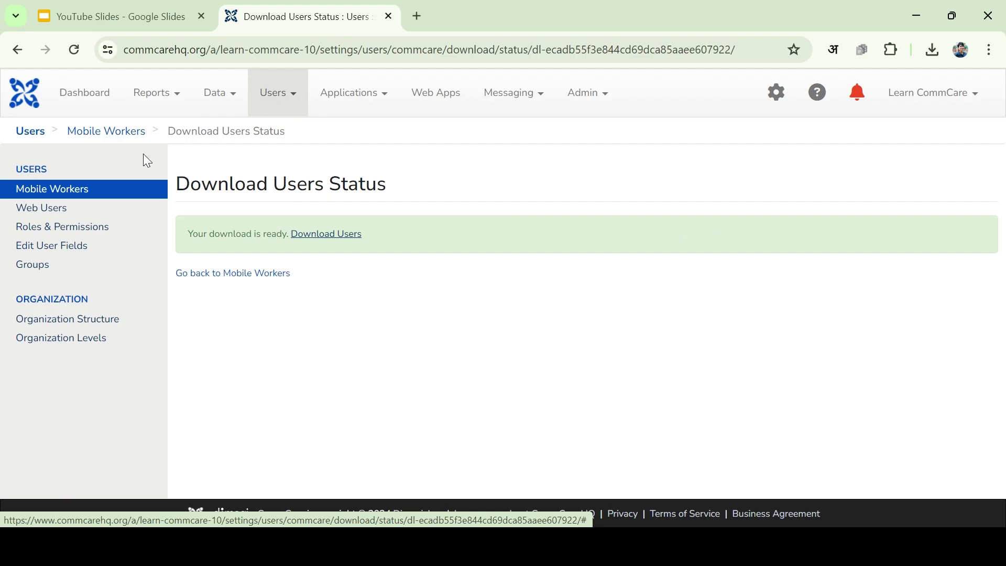
pyautogui.click(72, 193)
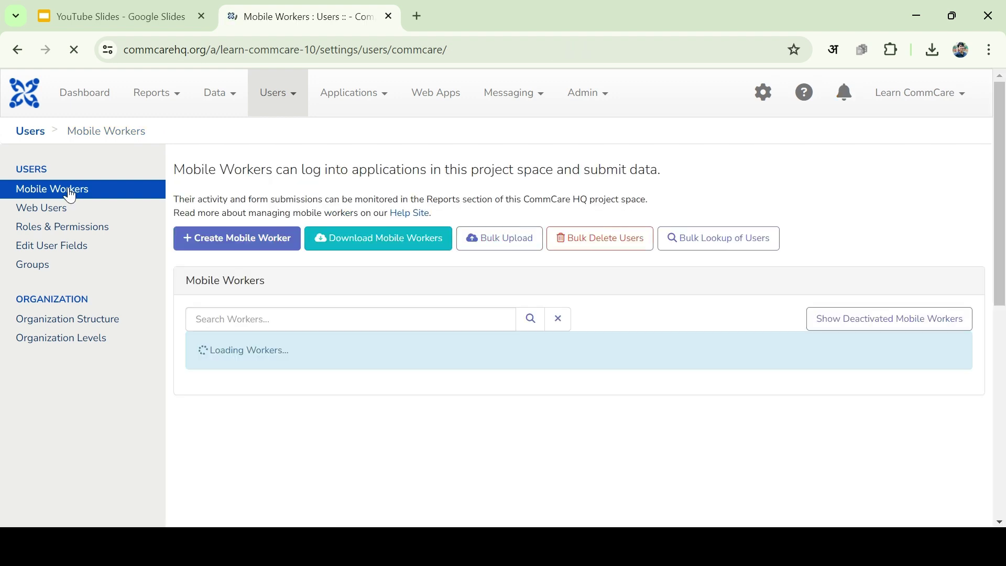
pyautogui.click(482, 242)
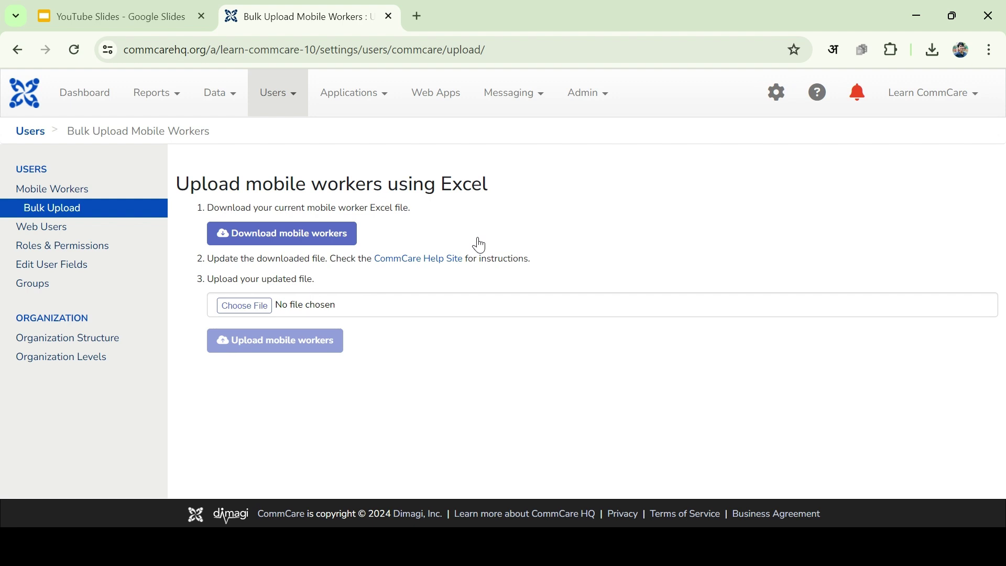
# Choose Upload Mobile Workers data.xlsx as the bulk upload file.
pyautogui.click(253, 305)
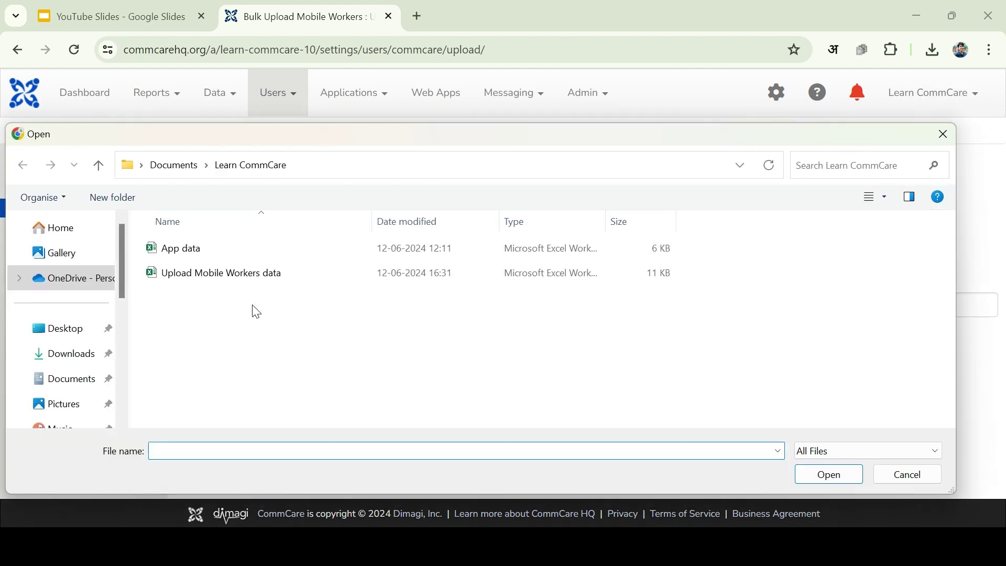
pyautogui.click(229, 282)
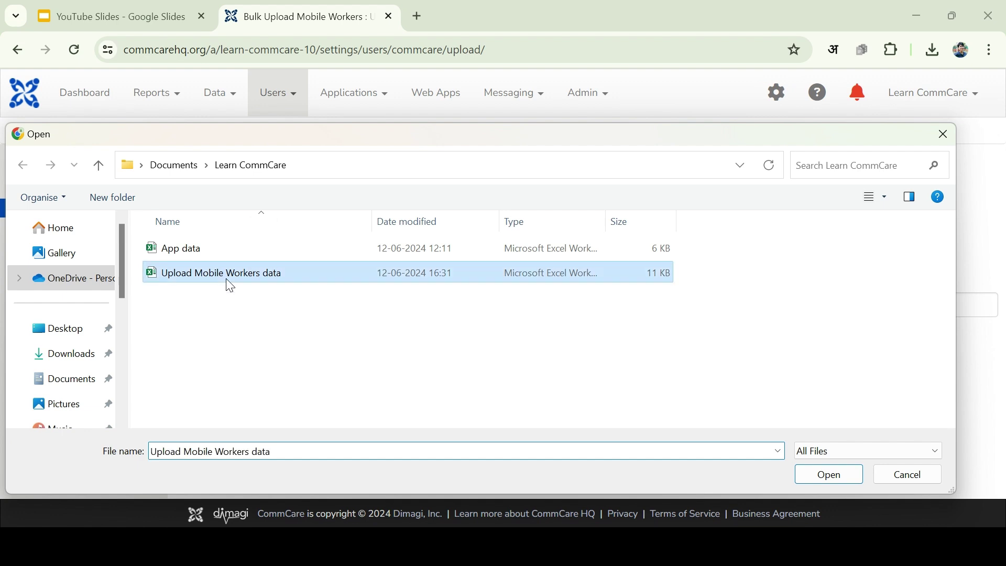
pyautogui.click(814, 479)
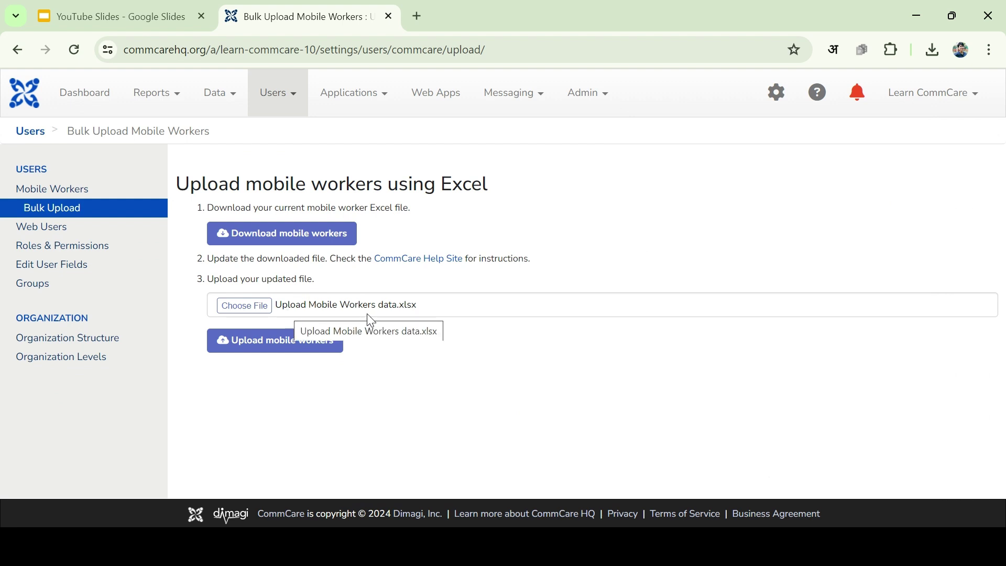
# Upload the workers file, then search the Mobile Workers list for the newly added worker.
pyautogui.click(274, 346)
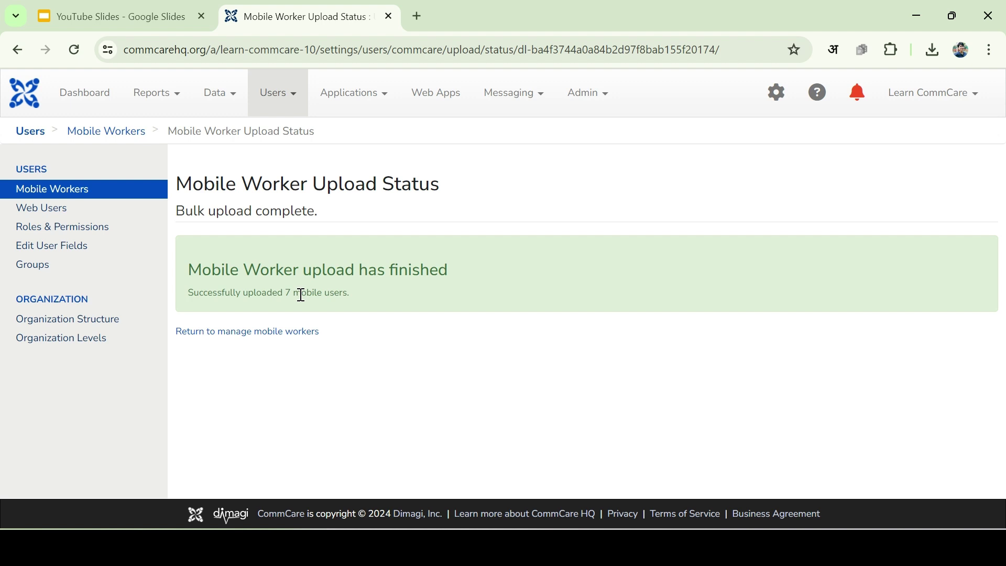
pyautogui.click(268, 333)
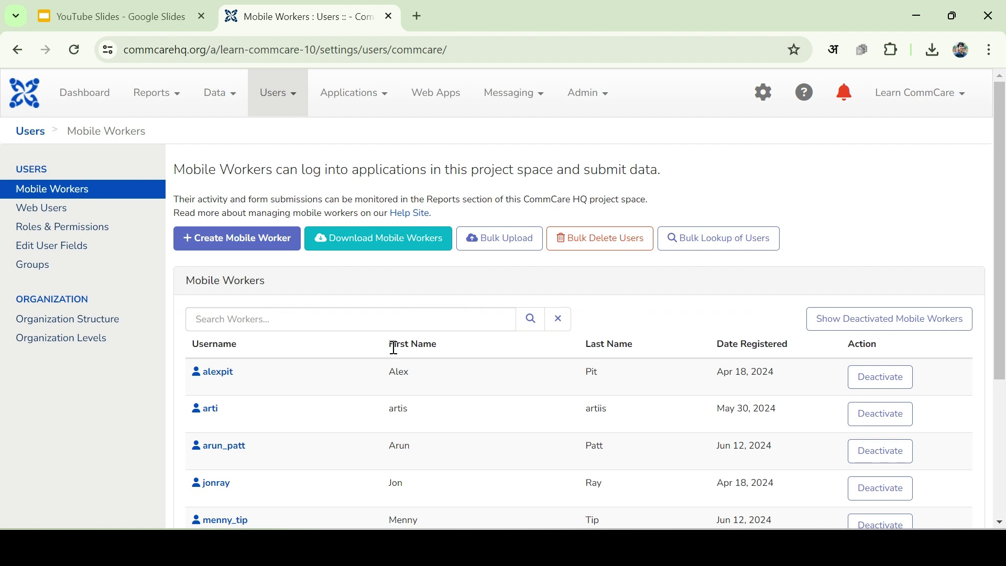
pyautogui.scroll(-3, 394, 347)
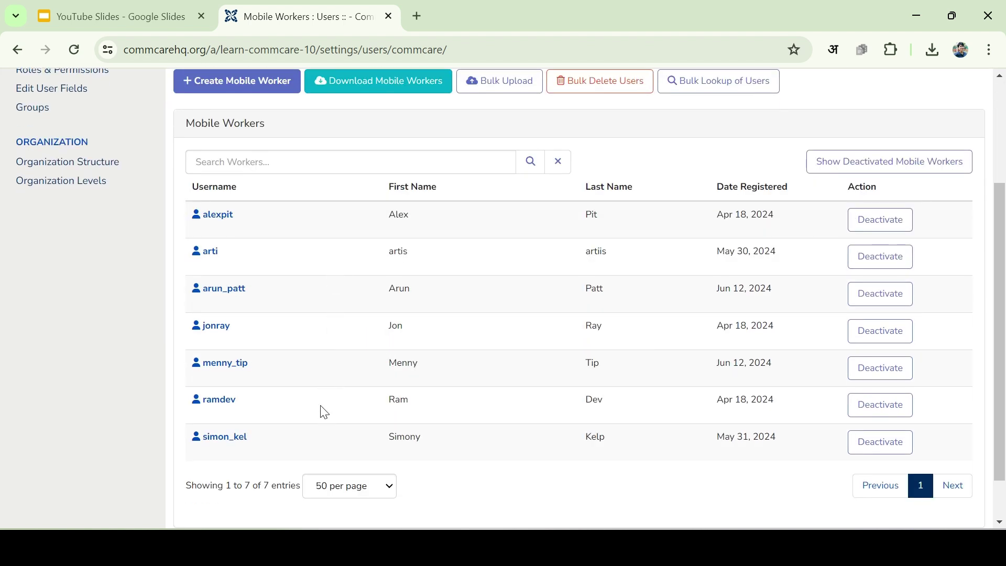
pyautogui.scroll(3, 280, 318)
pyautogui.click(280, 318)
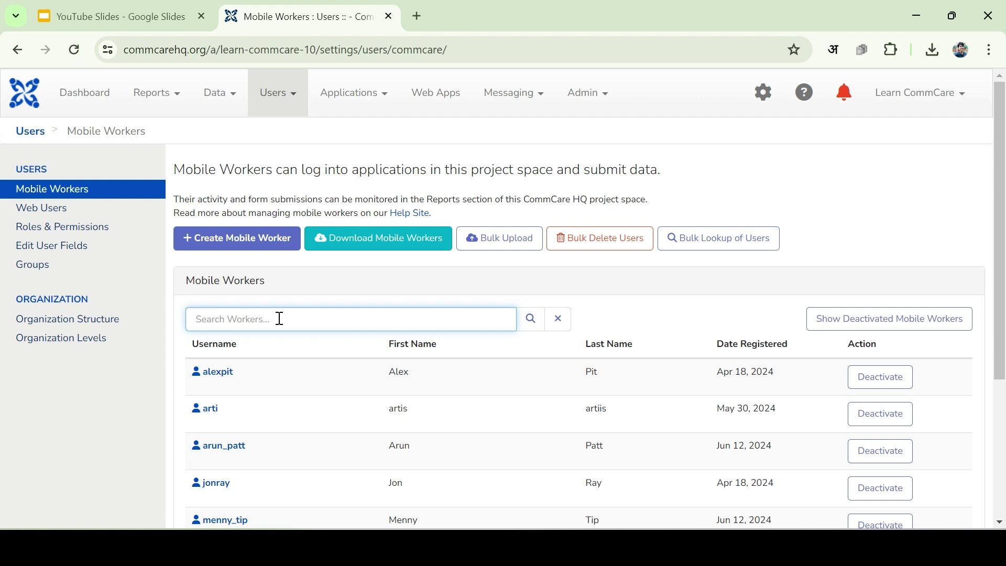
pyautogui.write('menny')
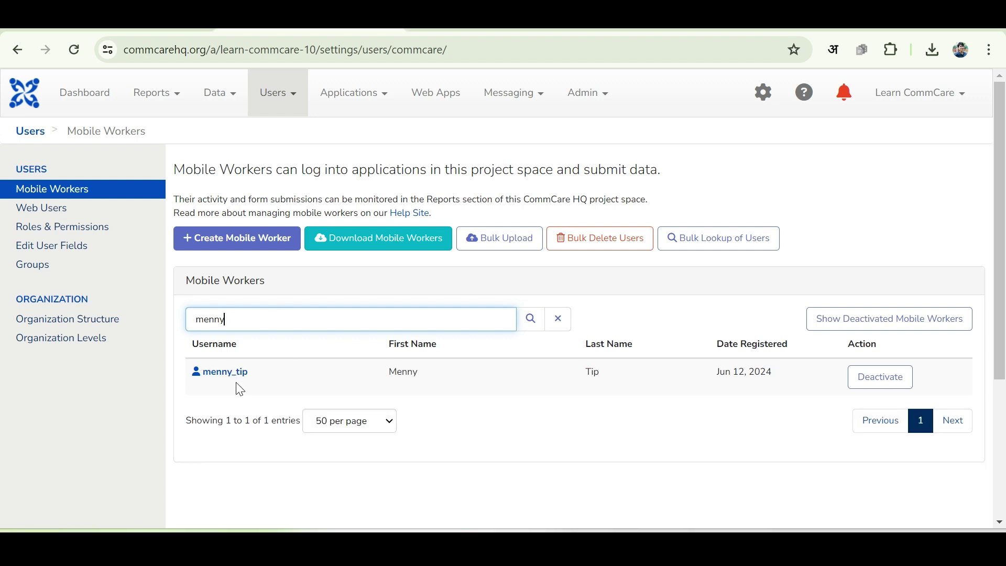